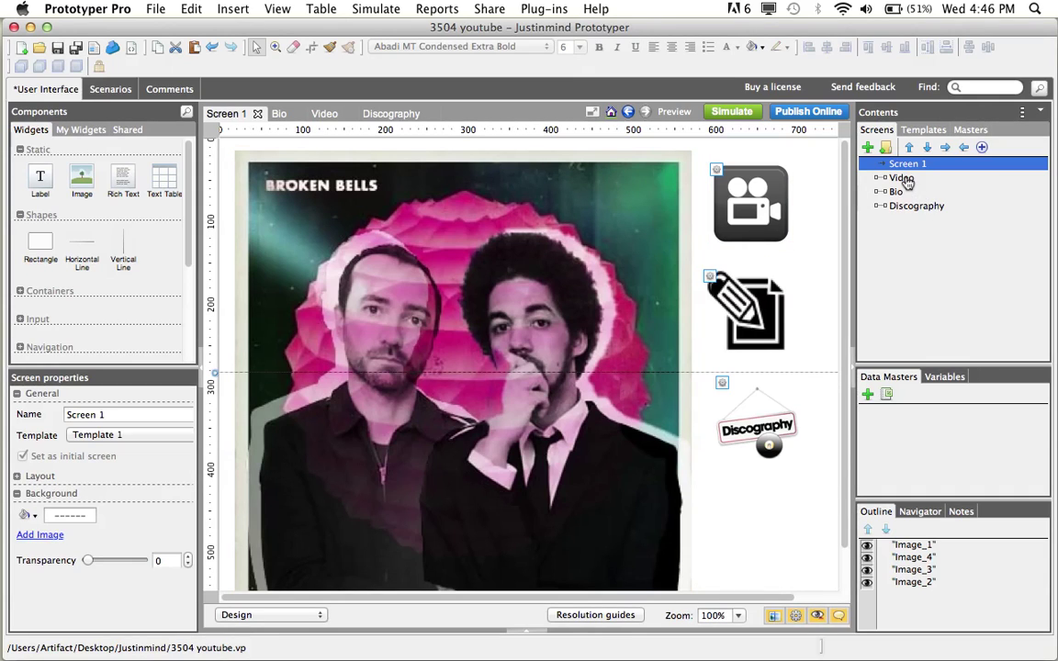
- Open the Video, Bio and Discography screens in tabs, finishing back on the Video screen
mouse_move(908, 181)
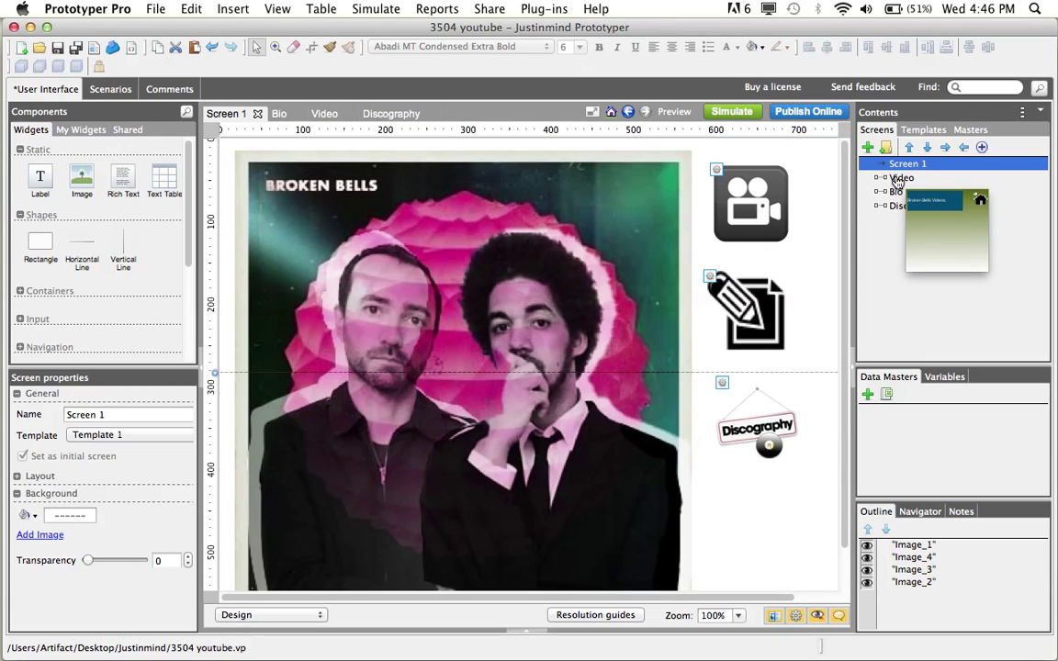
double_click(898, 180)
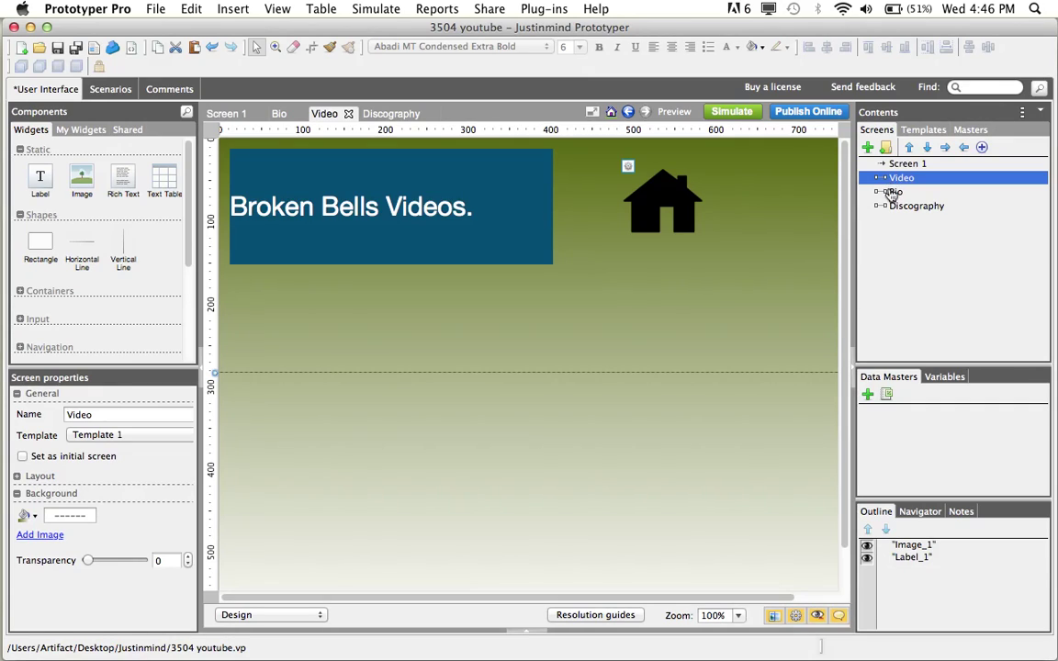
double_click(895, 192)
double_click(887, 208)
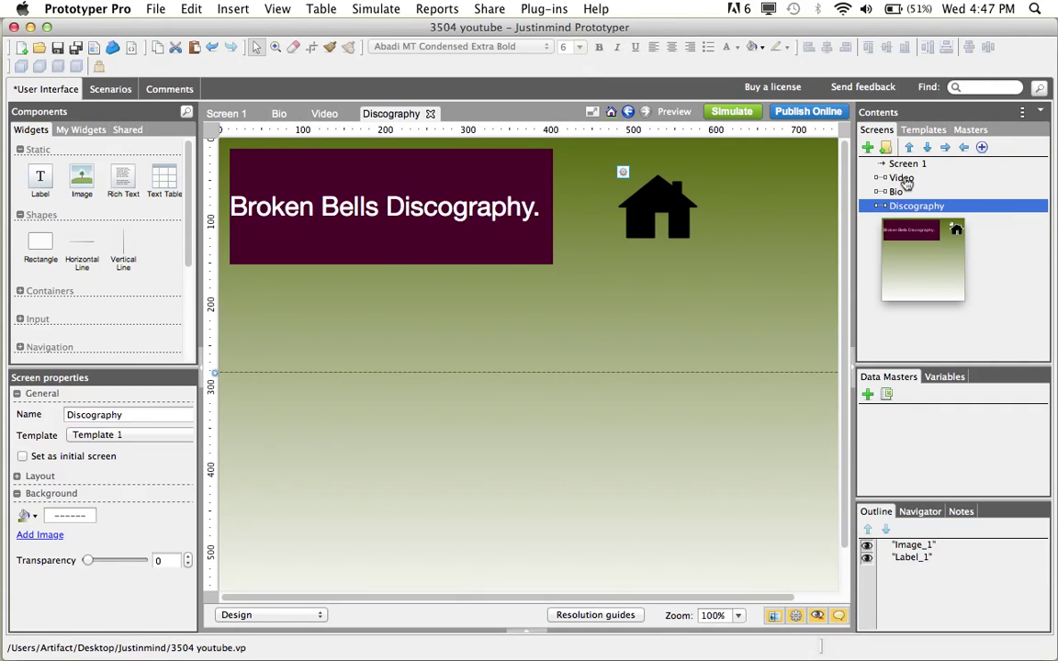
double_click(905, 180)
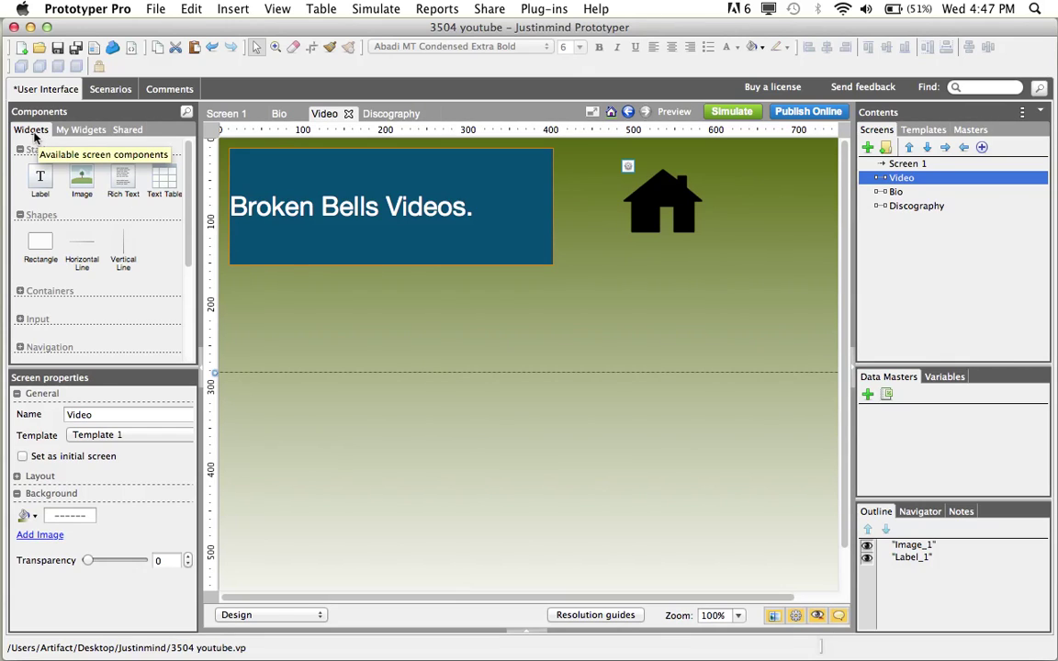
- Place an HTML widget from the Web widgets below the 'Broken Bells Videos.' banner
scroll(37, 234, "down", 6)
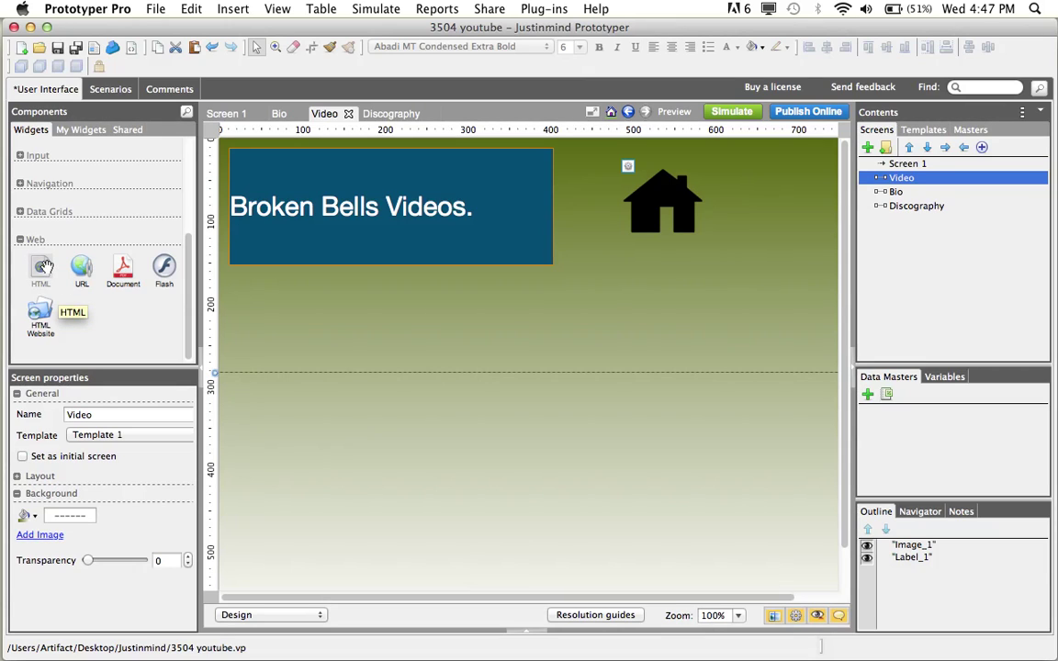
left_click_drag(44, 266, 235, 283)
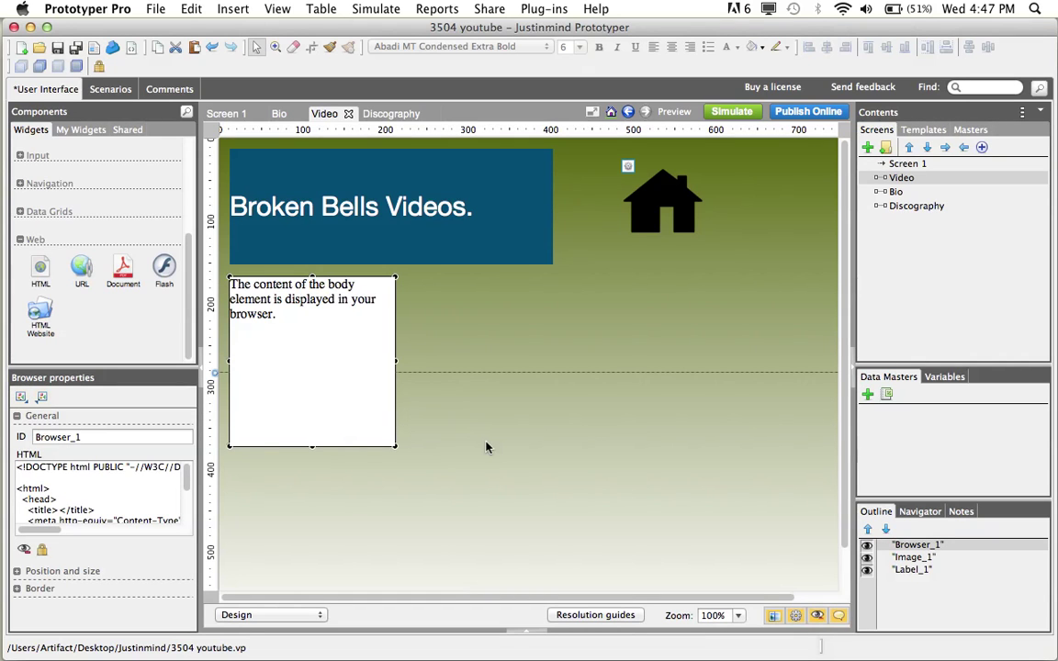
key("super+Tab")
key("super+Tab")
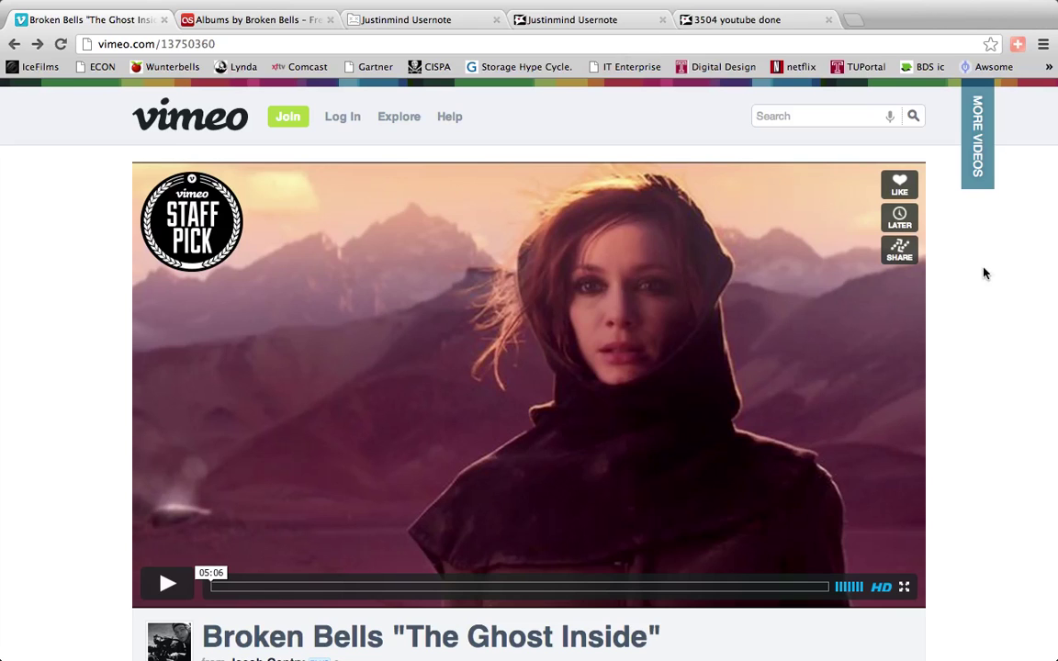
- Copy the iframe embed code from Vimeo's Share panel for 'The Ghost Inside' video
left_click(905, 257)
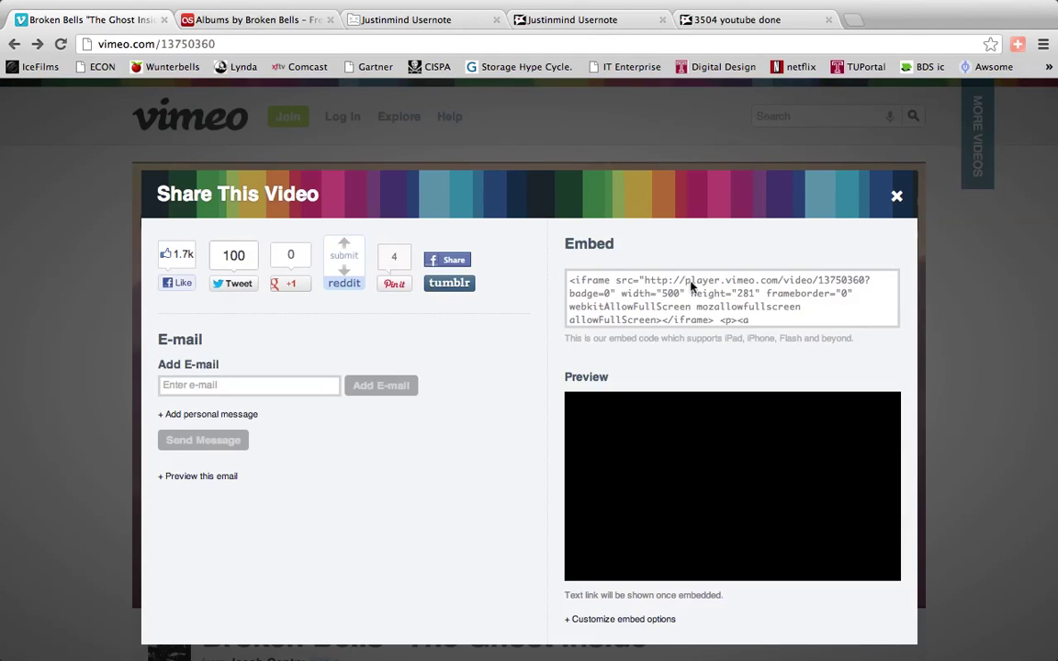
left_click_drag(568, 280, 776, 352)
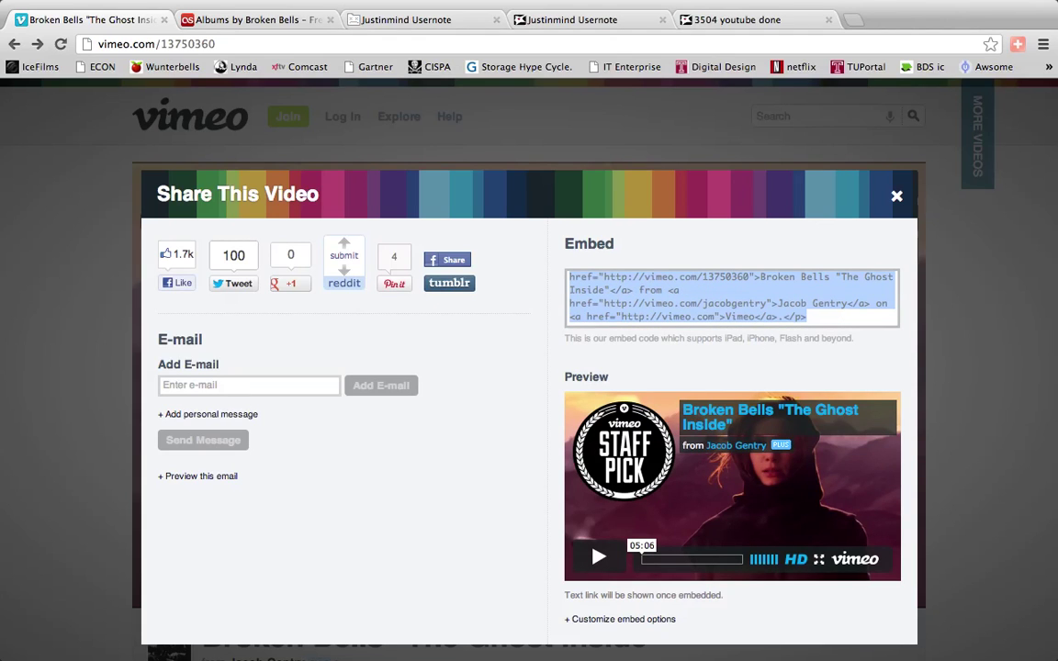
key("super+Tab")
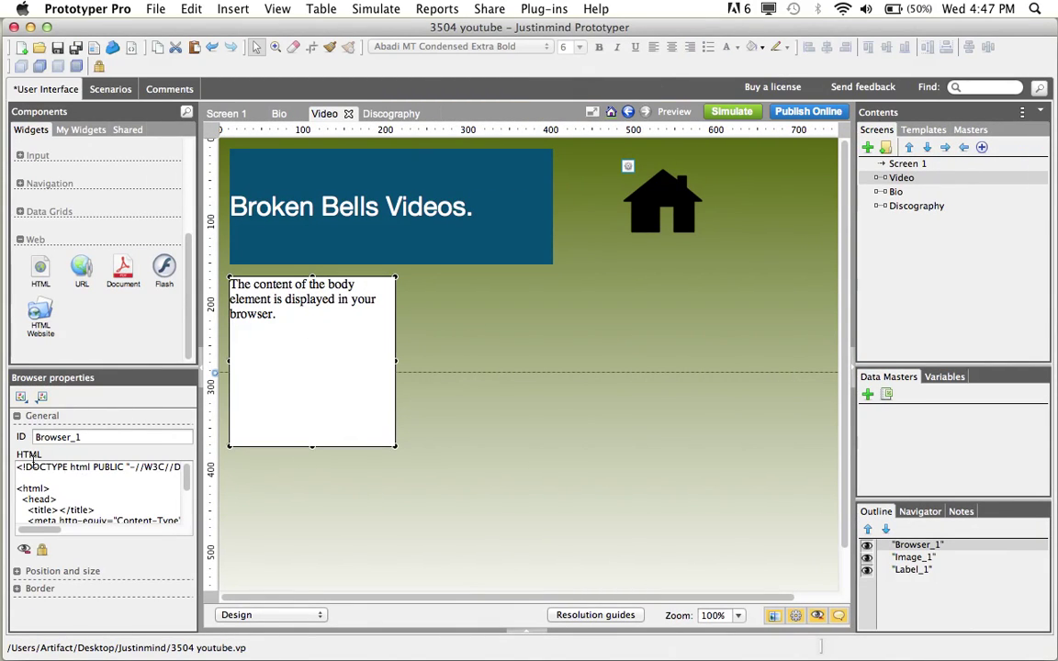
- Replace the HTML widget's code with the Vimeo iframe and resize the box to fit the player without its caption
left_click_drag(33, 462, 176, 619)
key("super+v")
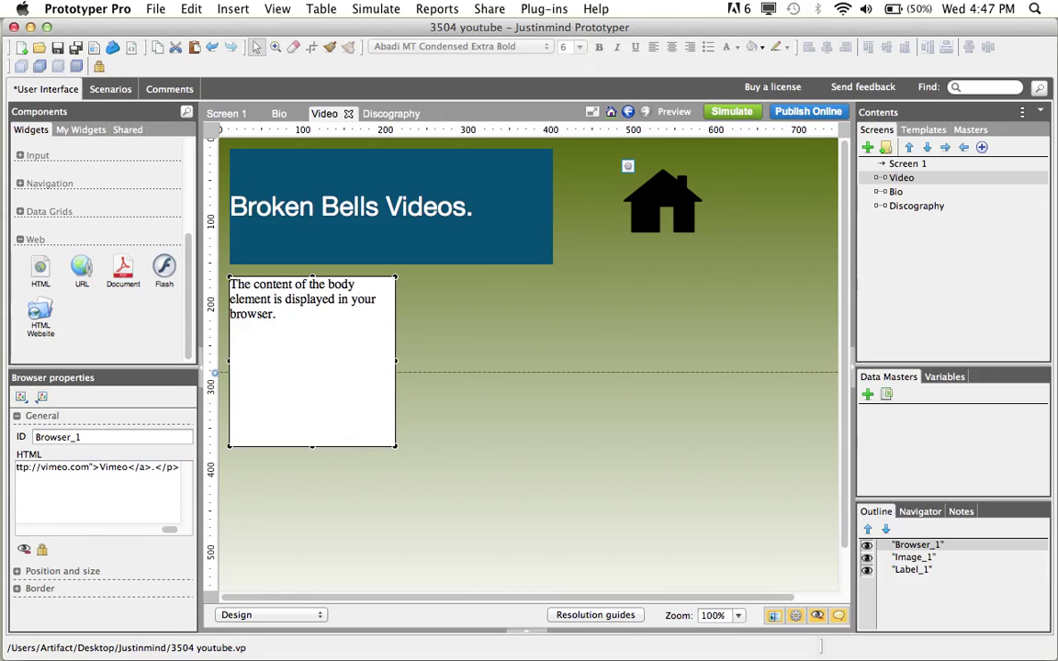
left_click(505, 430)
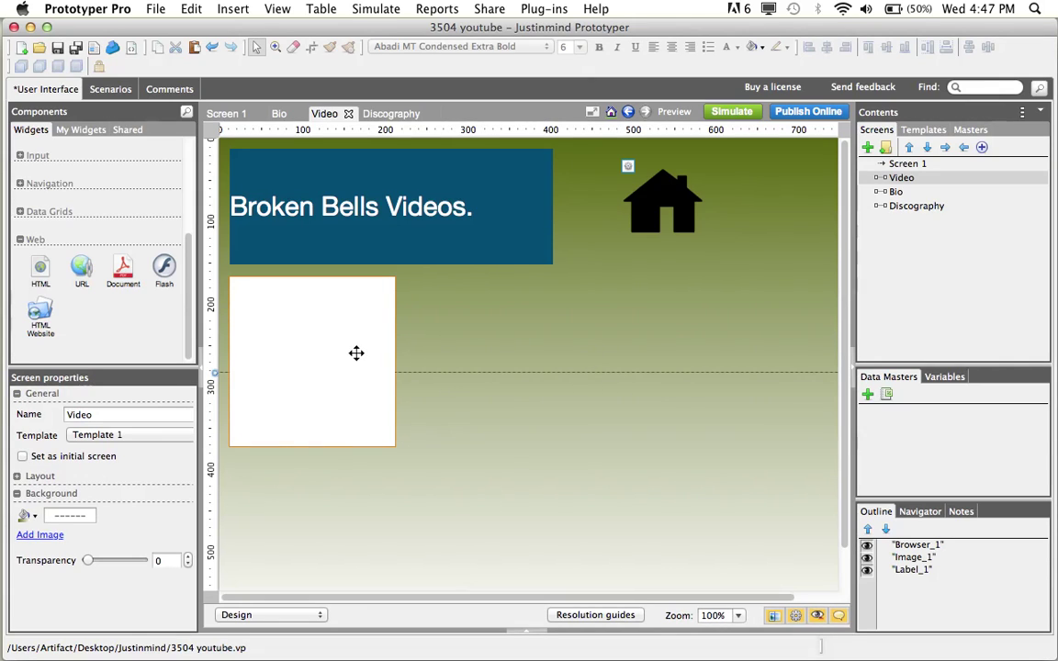
left_click(354, 386)
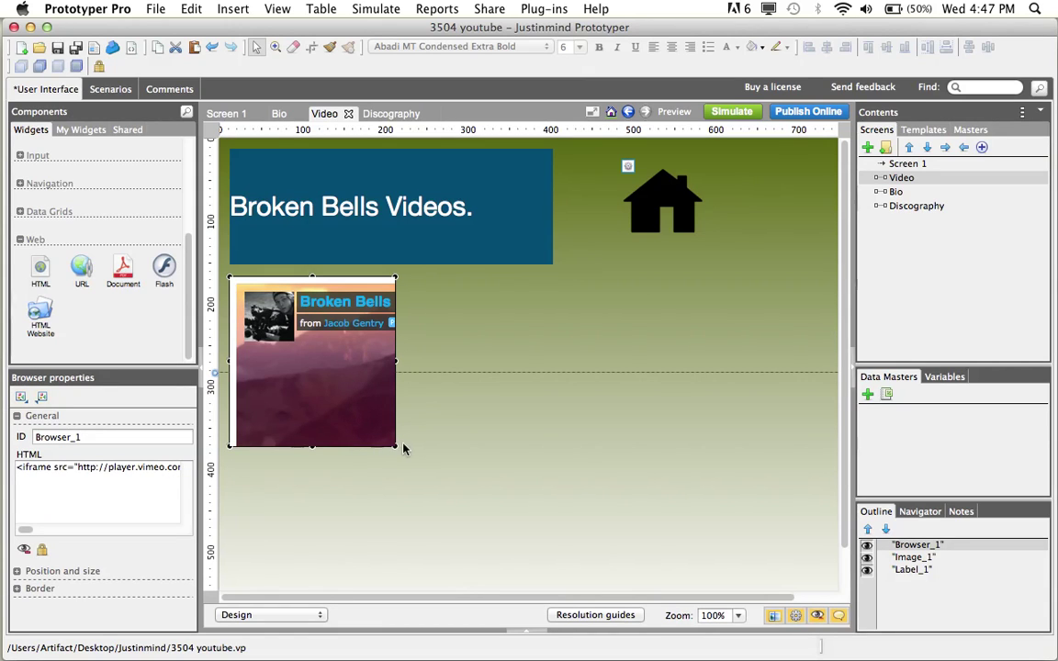
left_click_drag(398, 449, 656, 542)
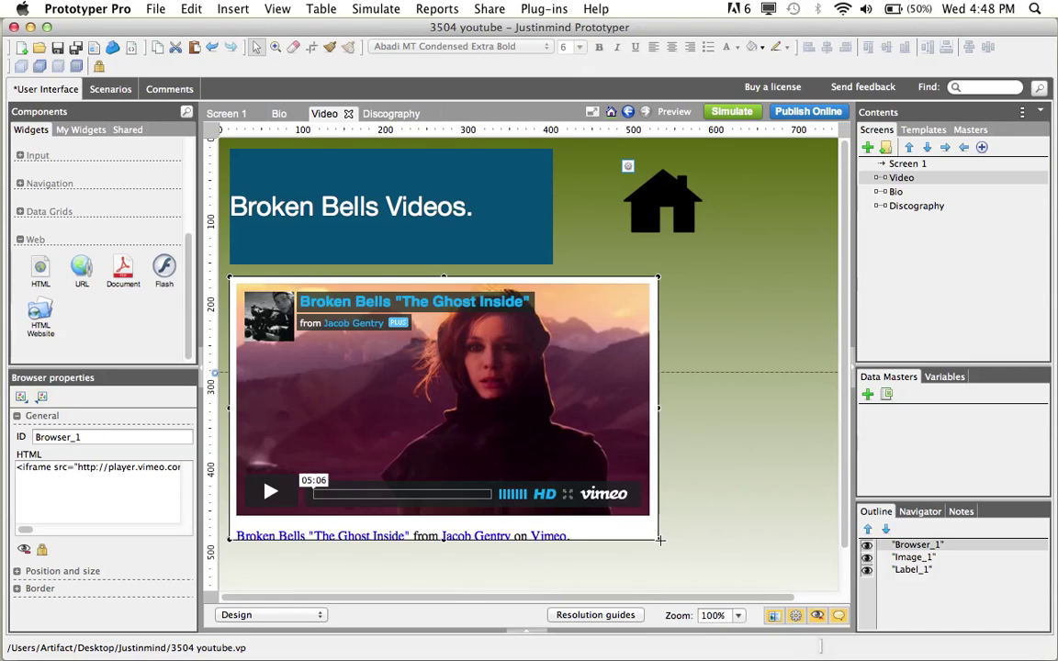
left_click_drag(658, 539, 657, 527)
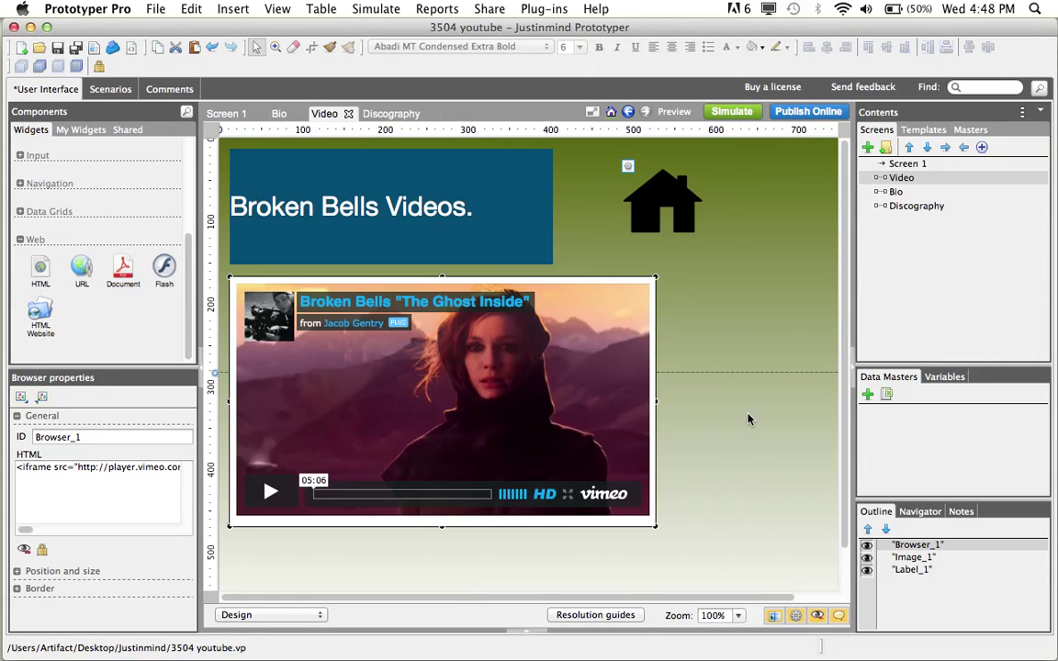
left_click(727, 425)
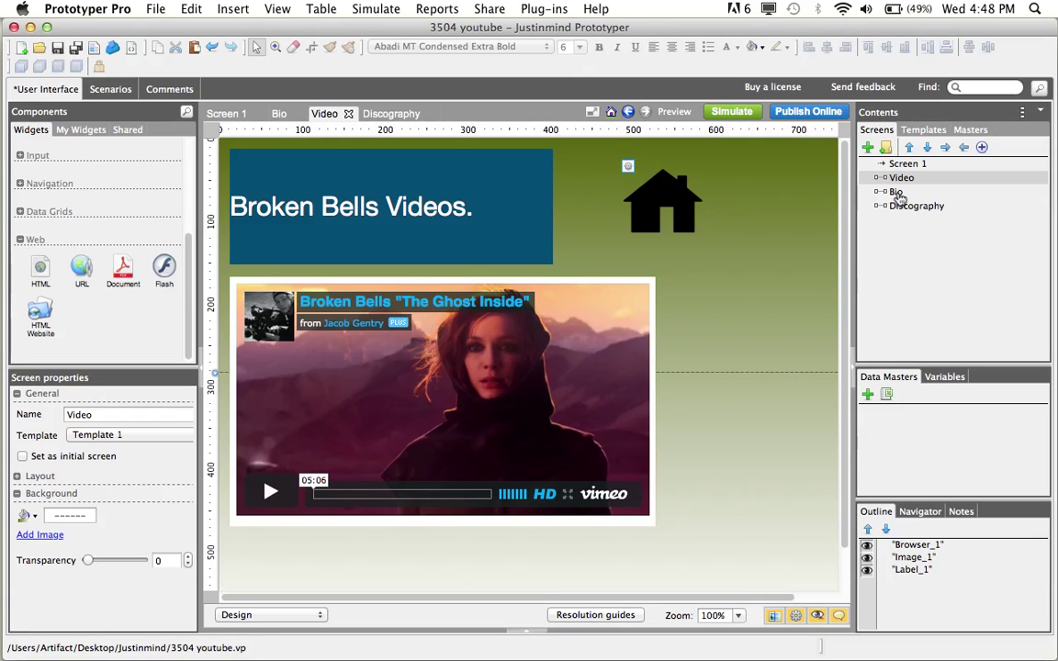
- On the Bio screen, drop a Document widget below the 'Broken Bells Biography.' banner
left_click(896, 193)
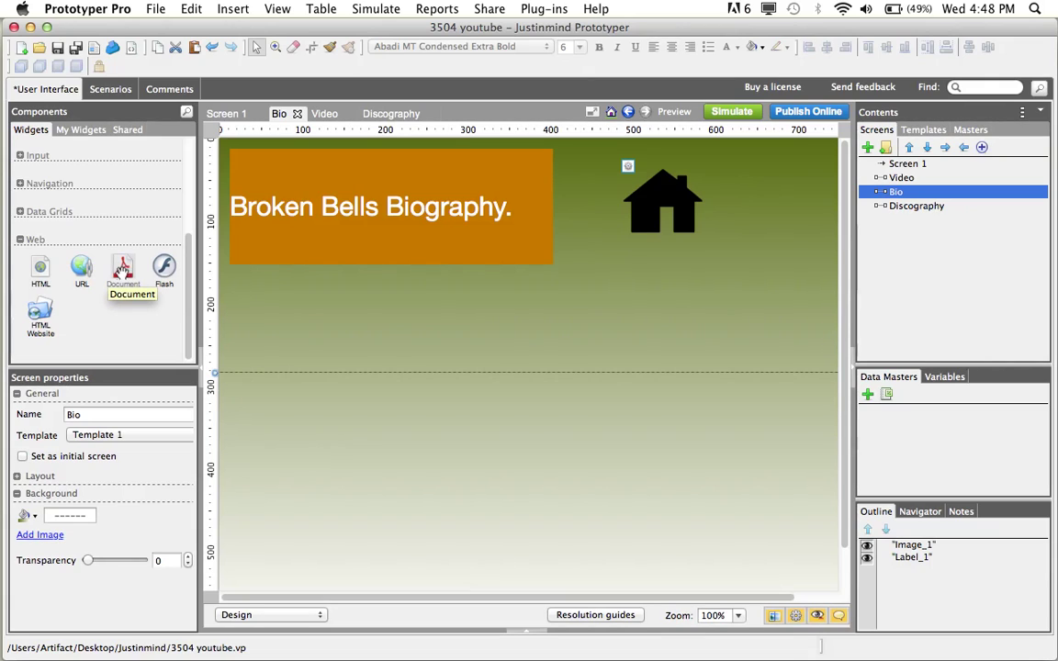
left_click_drag(122, 268, 234, 290)
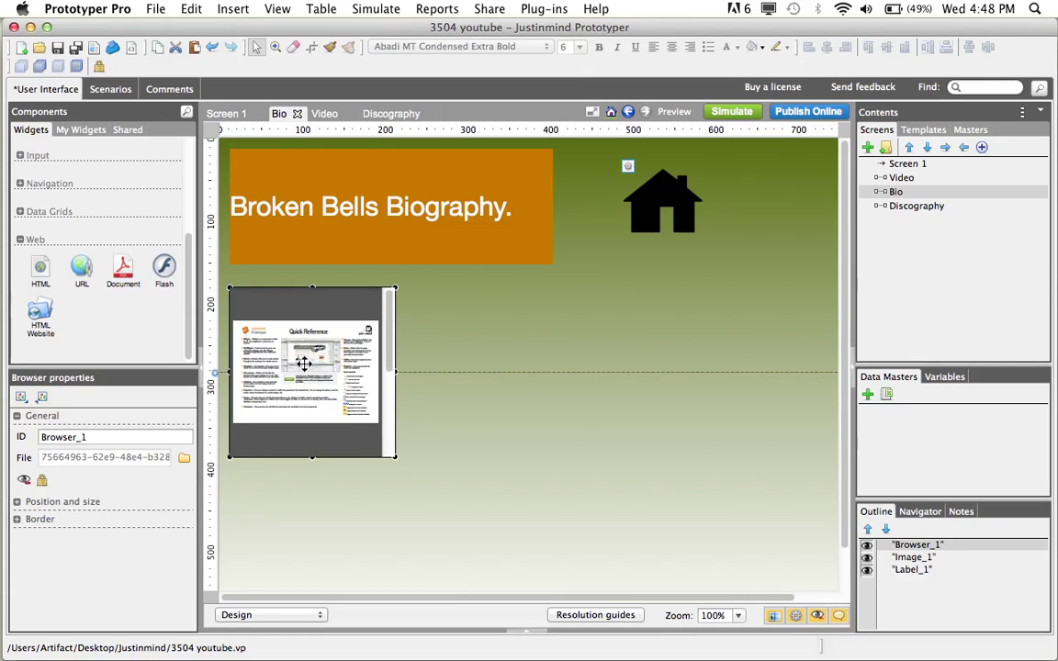
- Load The Shins.pdf from All My Files into the document viewer
left_click(184, 457)
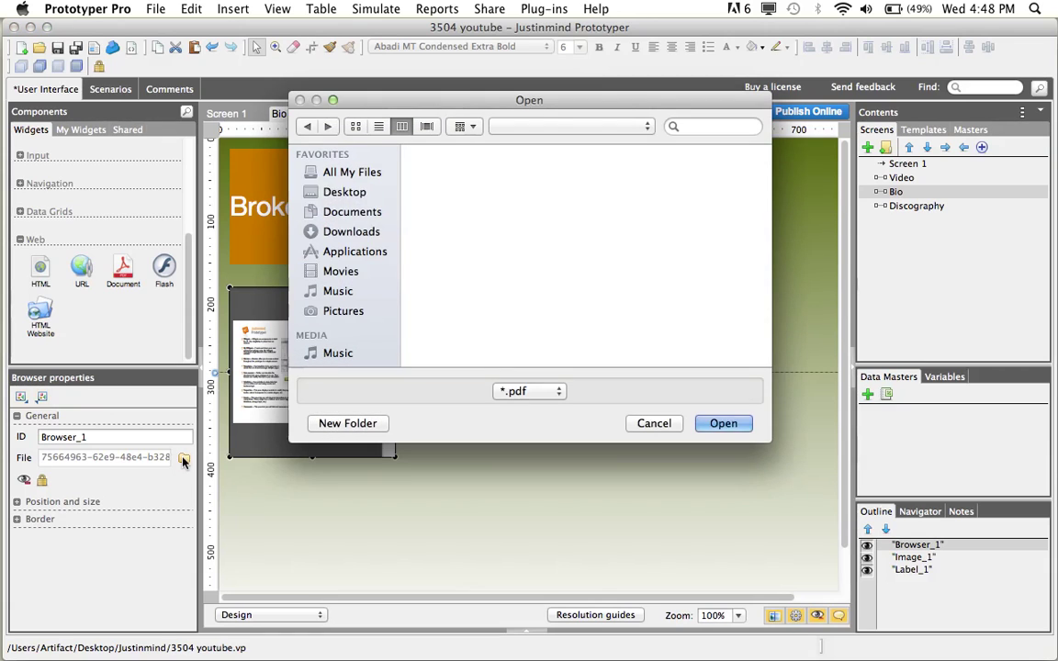
left_click(356, 173)
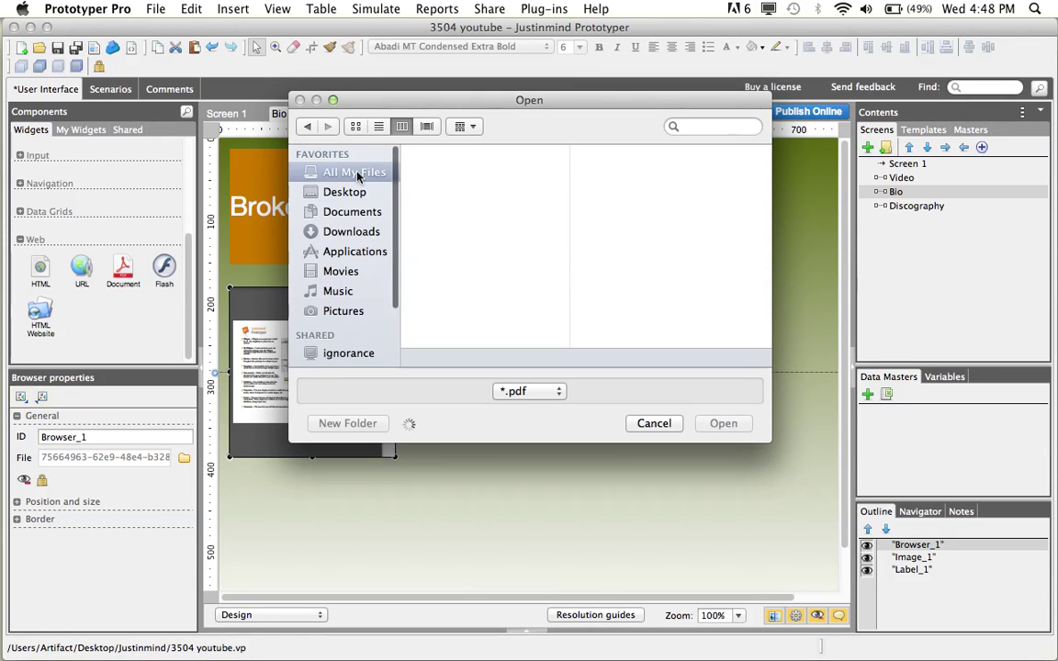
left_click(450, 173)
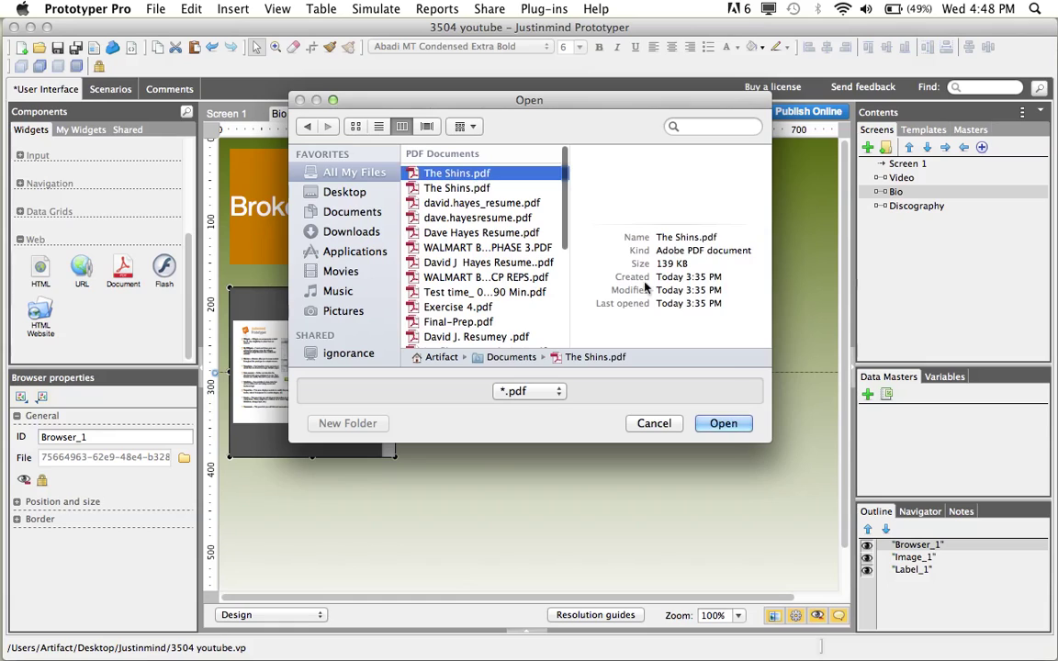
left_click(554, 395)
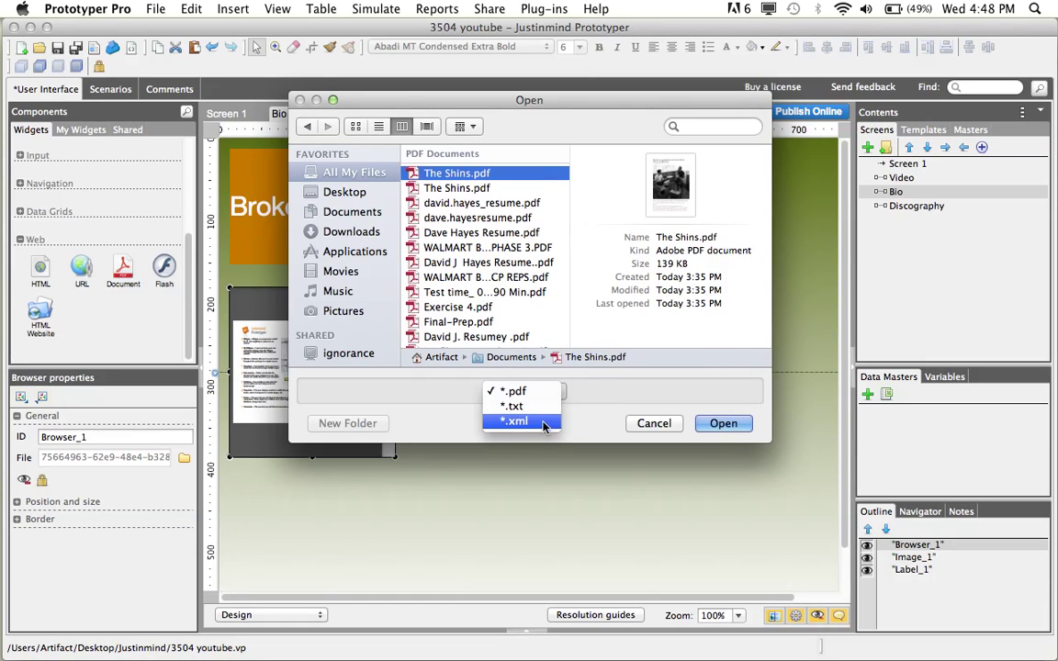
left_click(744, 425)
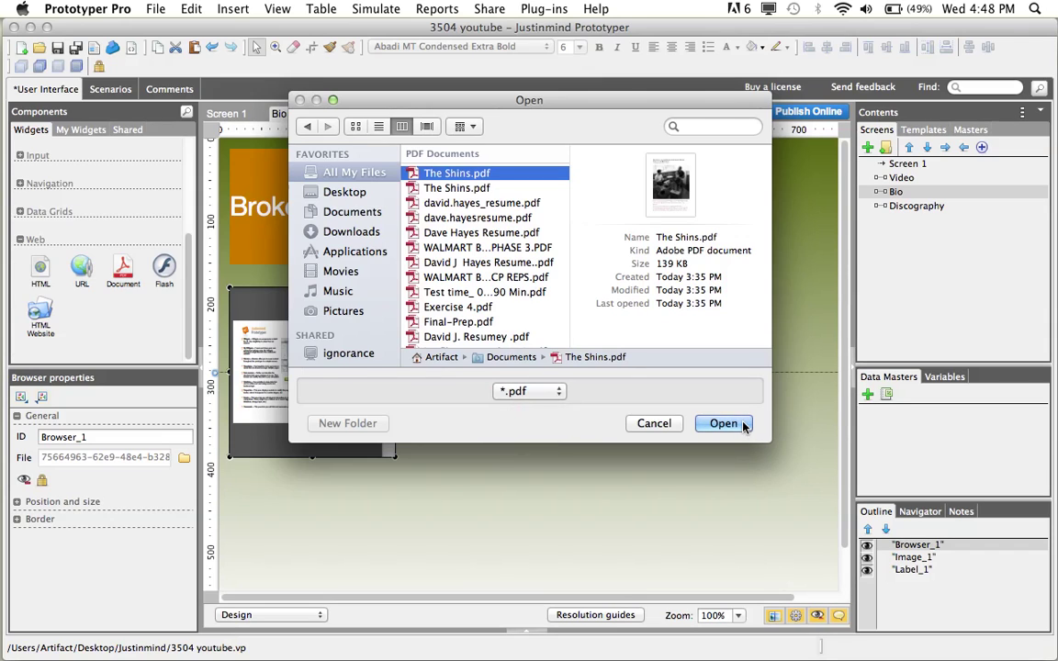
left_click(744, 425)
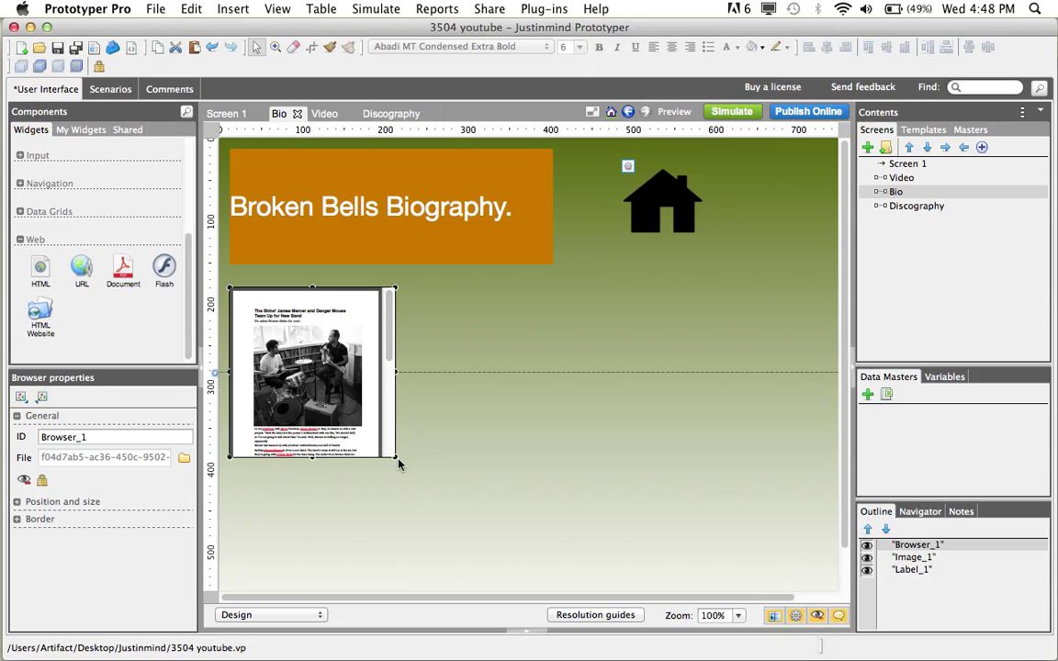
- Widen the document viewer to about 709x394 across the page below the banner
left_click_drag(397, 457, 820, 618)
scroll(562, 425, "down", 2)
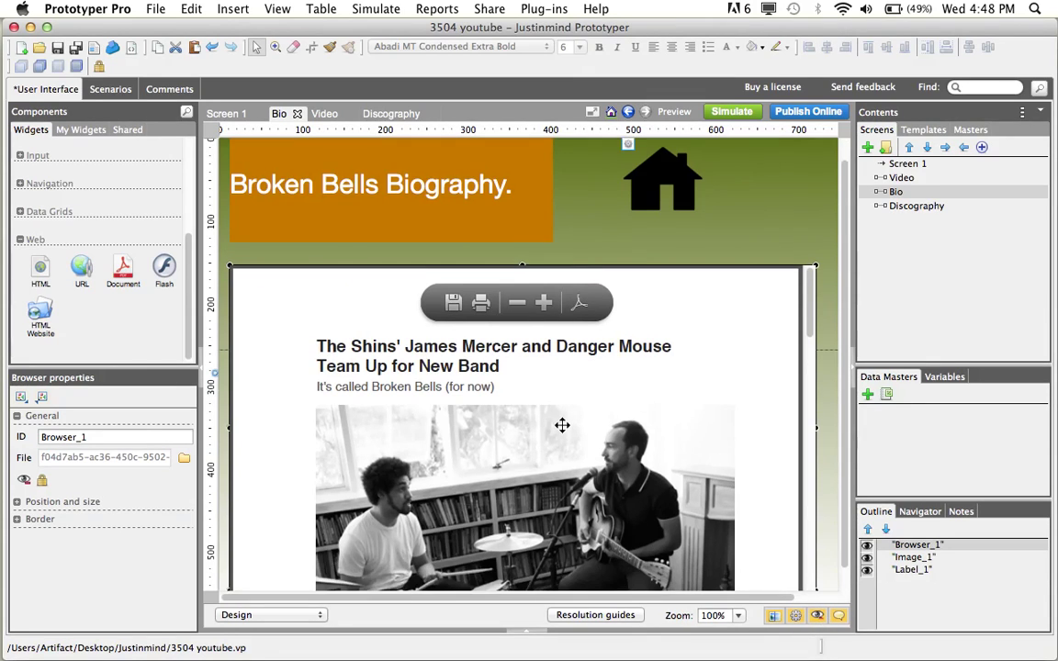
scroll(562, 426, "up", 2)
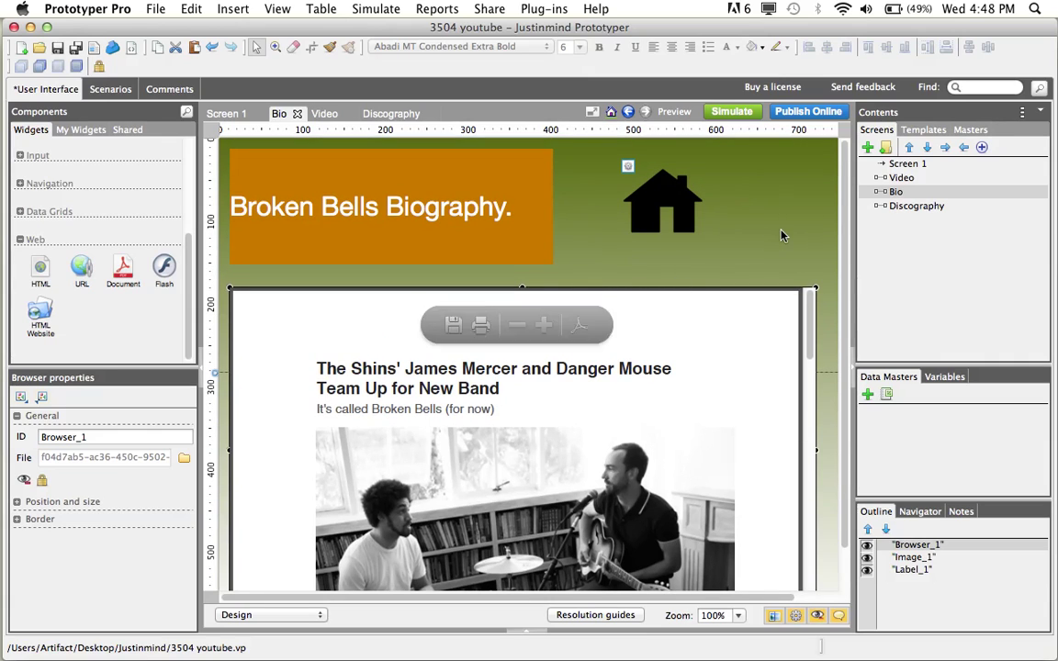
left_click(780, 236)
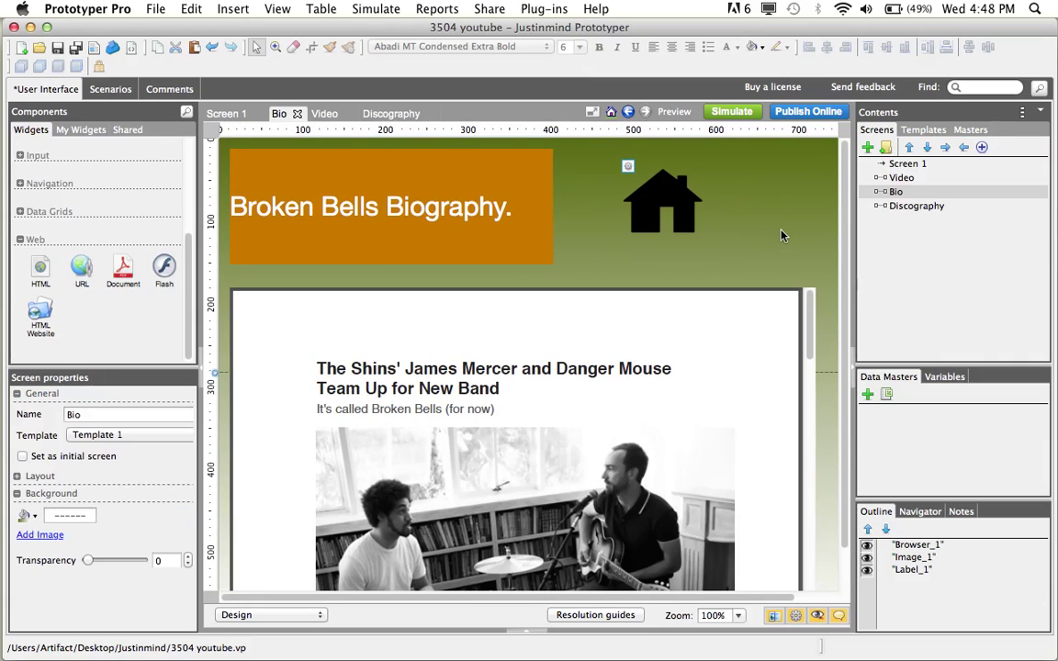
double_click(901, 207)
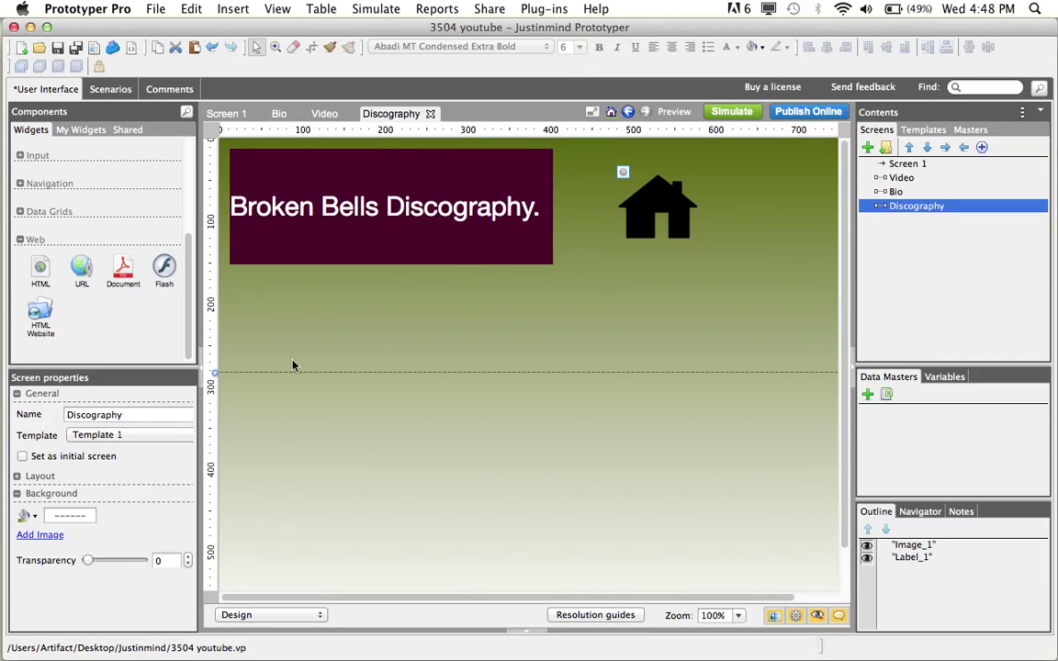
left_click_drag(78, 276, 235, 294)
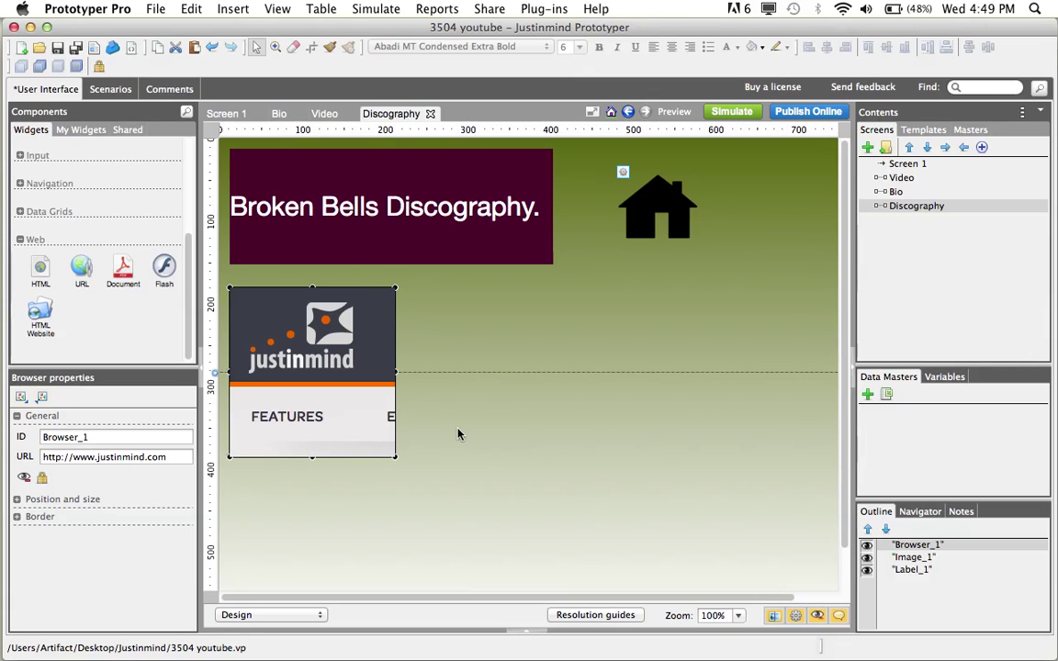
key("super+Tab")
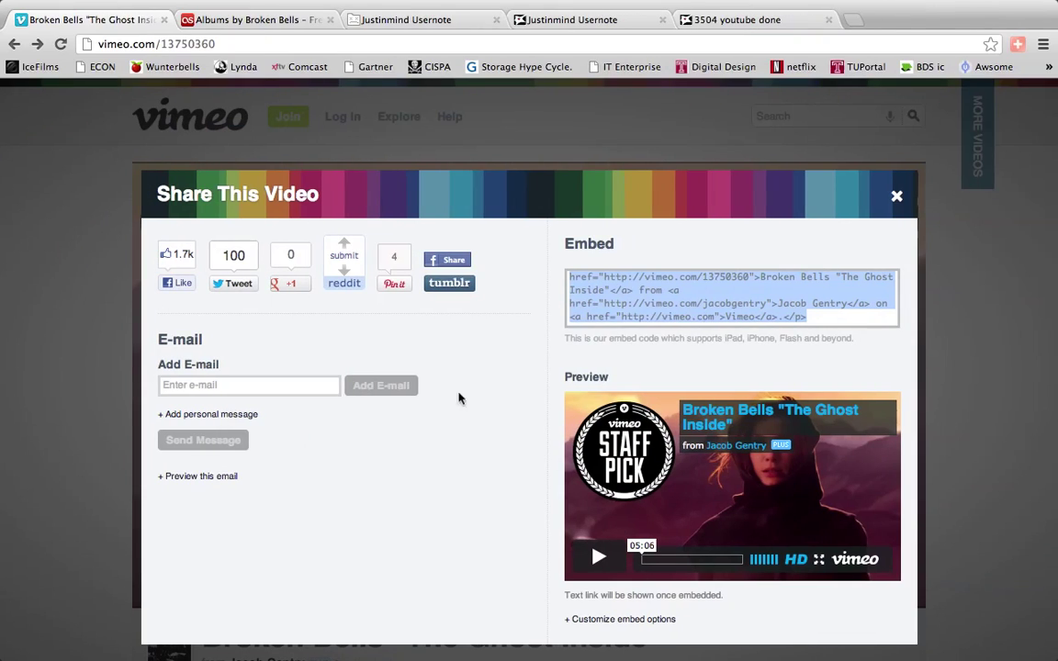
left_click(284, 23)
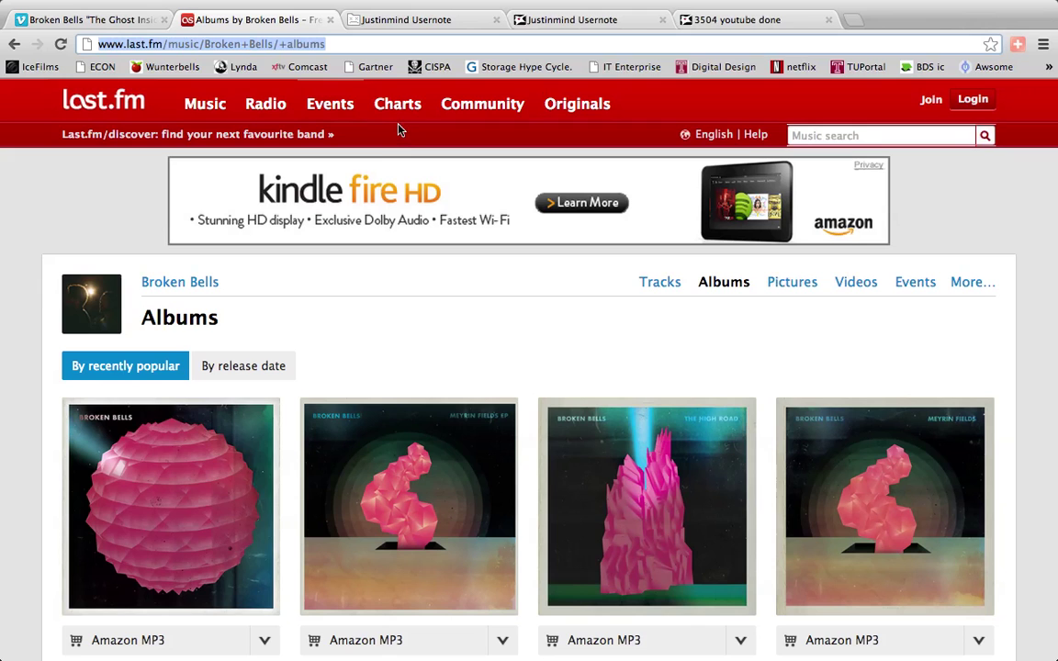
key("super+Tab")
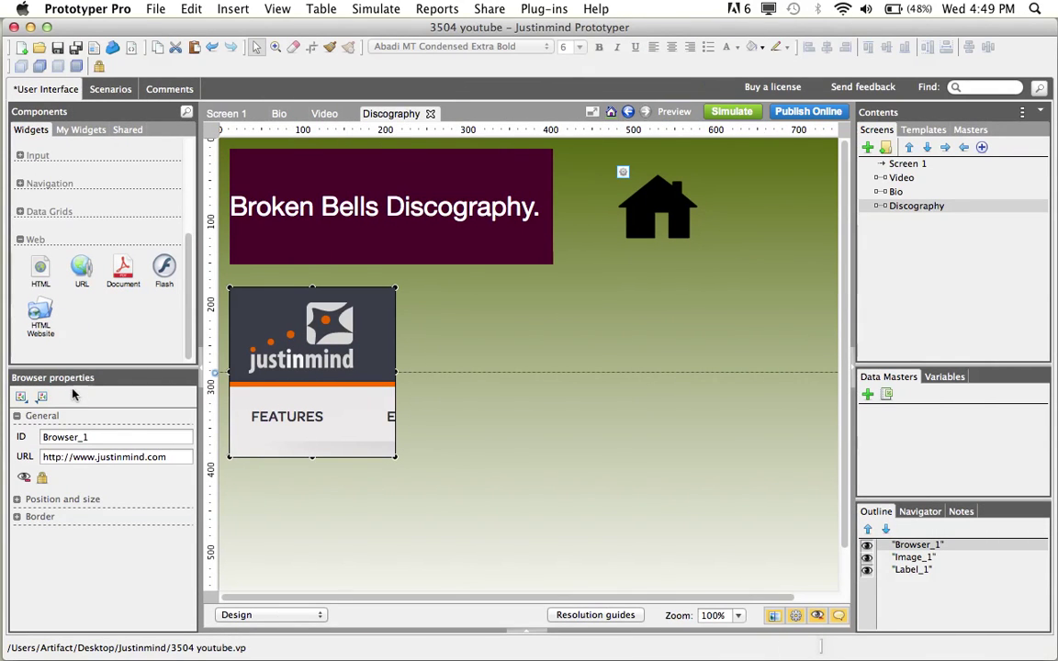
- Set the browser widget's URL to the last.fm Broken Bells albums page
triple_click(169, 457)
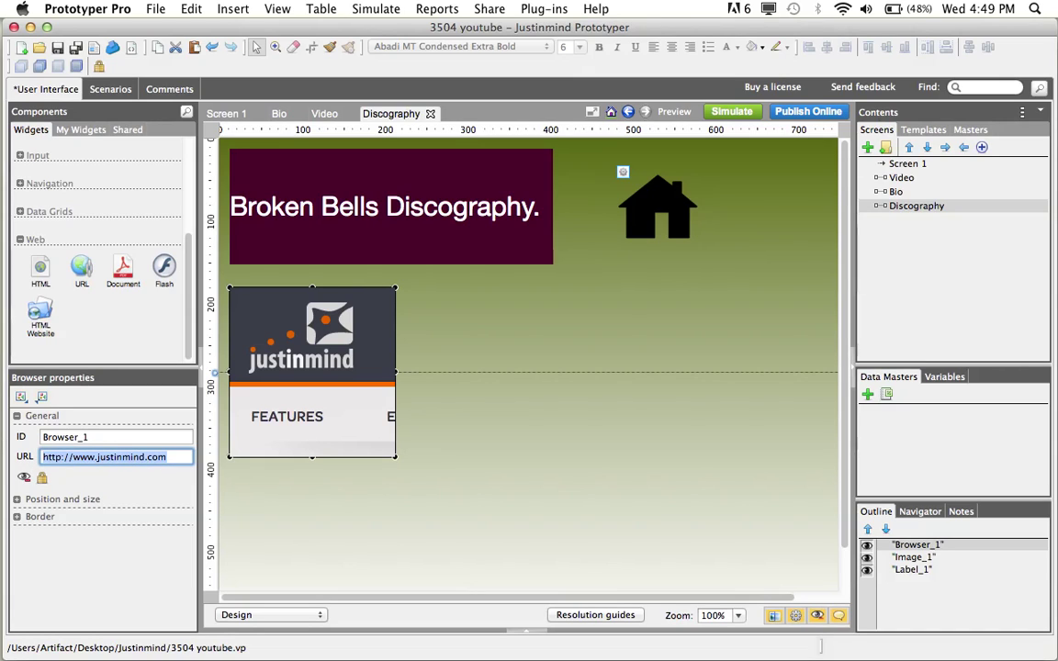
key("super+v")
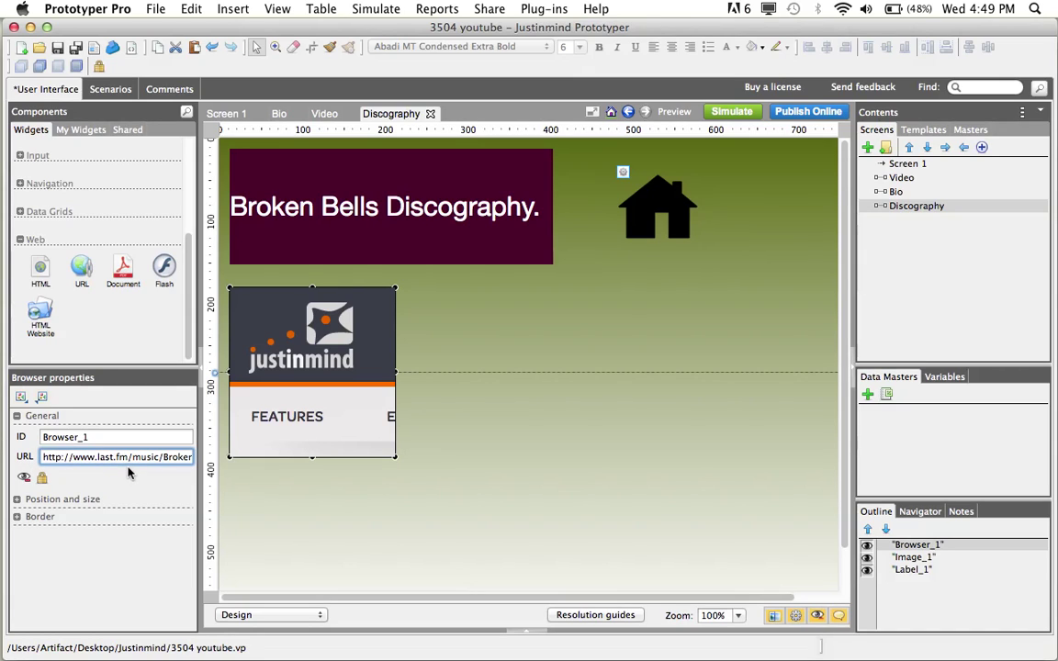
left_click(510, 429)
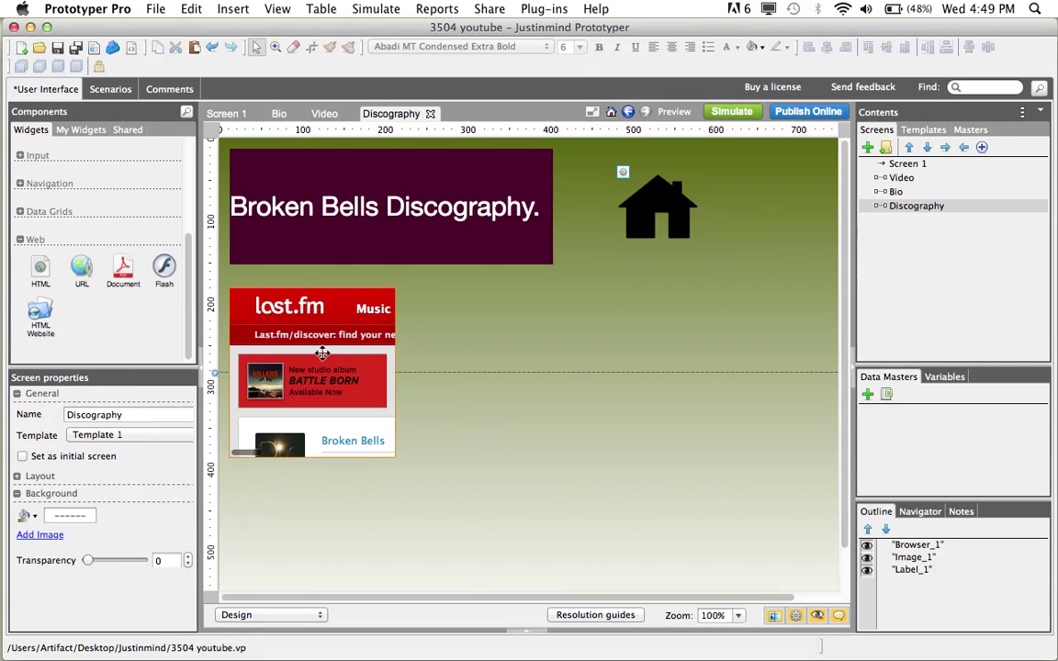
- Enlarge the browser widget to 719x383 across the canvas width
left_click(394, 456)
left_click_drag(396, 456, 824, 606)
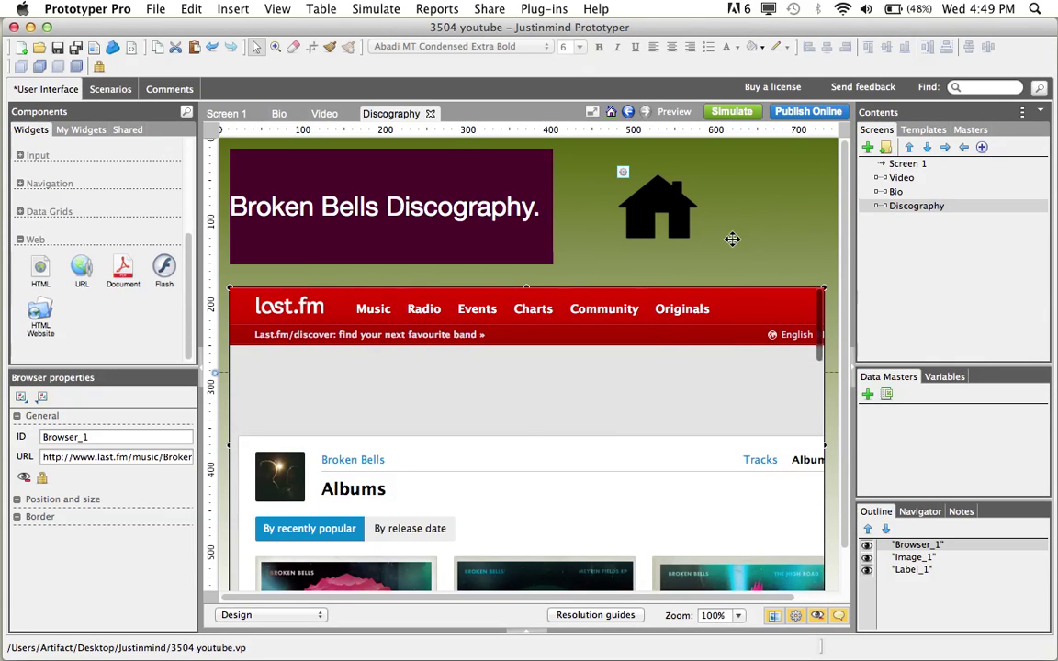
key("super+Tab")
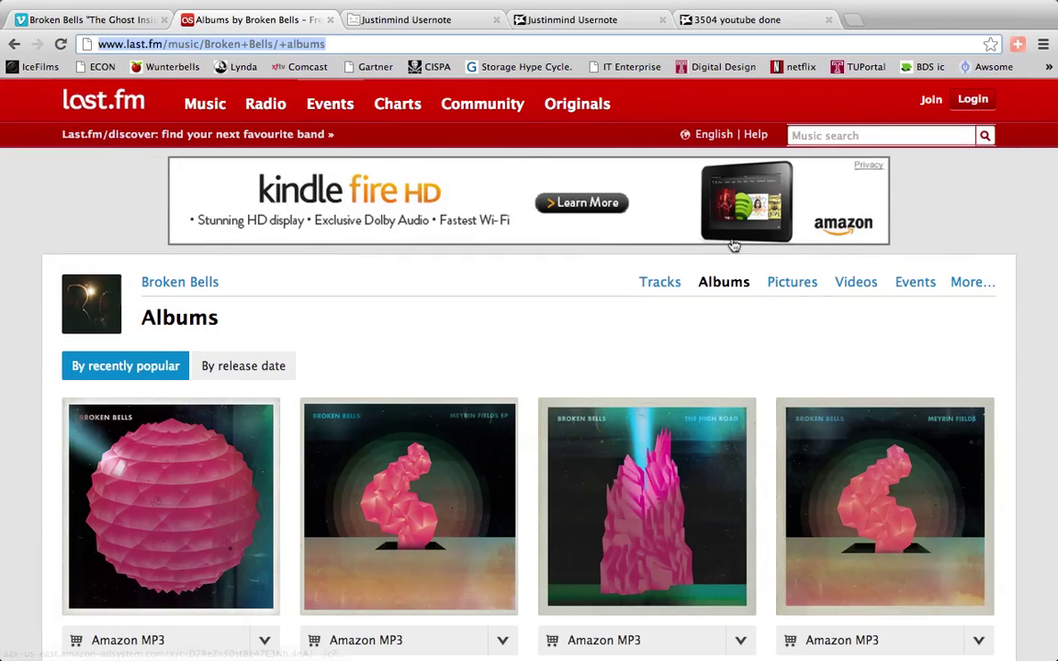
- Show the published prototype's home screen in the '3504 youtube done' Chrome tab
left_click(760, 25)
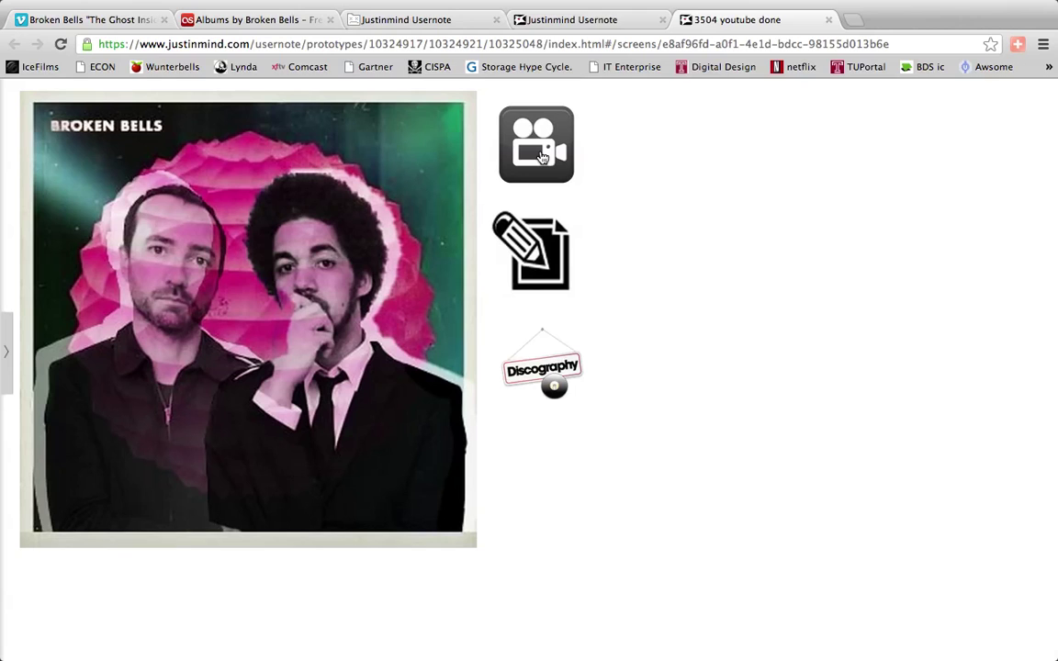
left_click(542, 158)
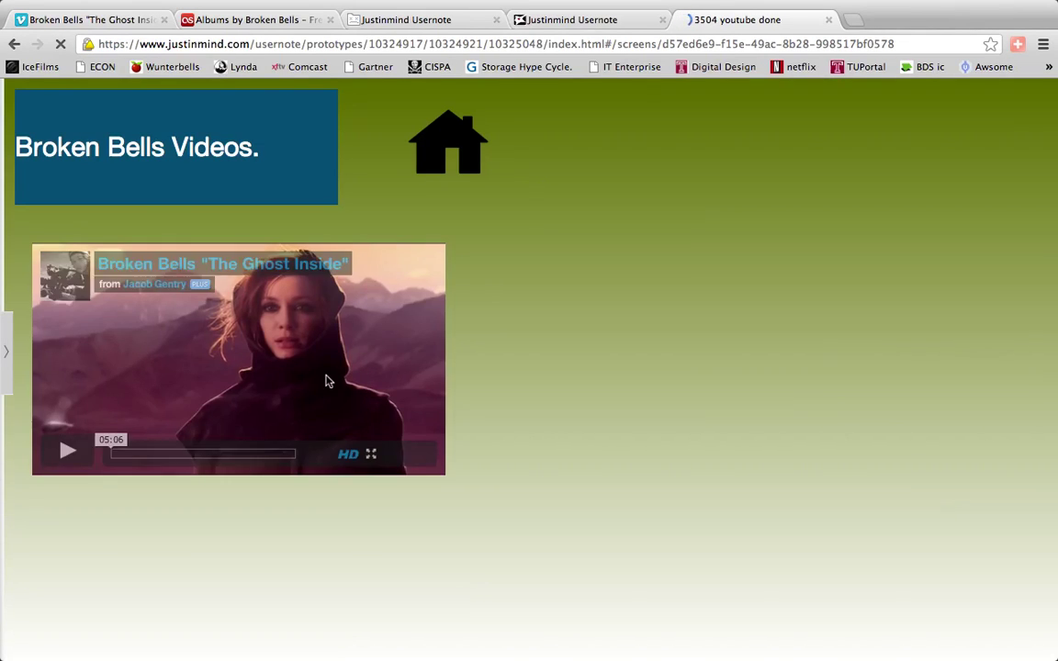
left_click(107, 465)
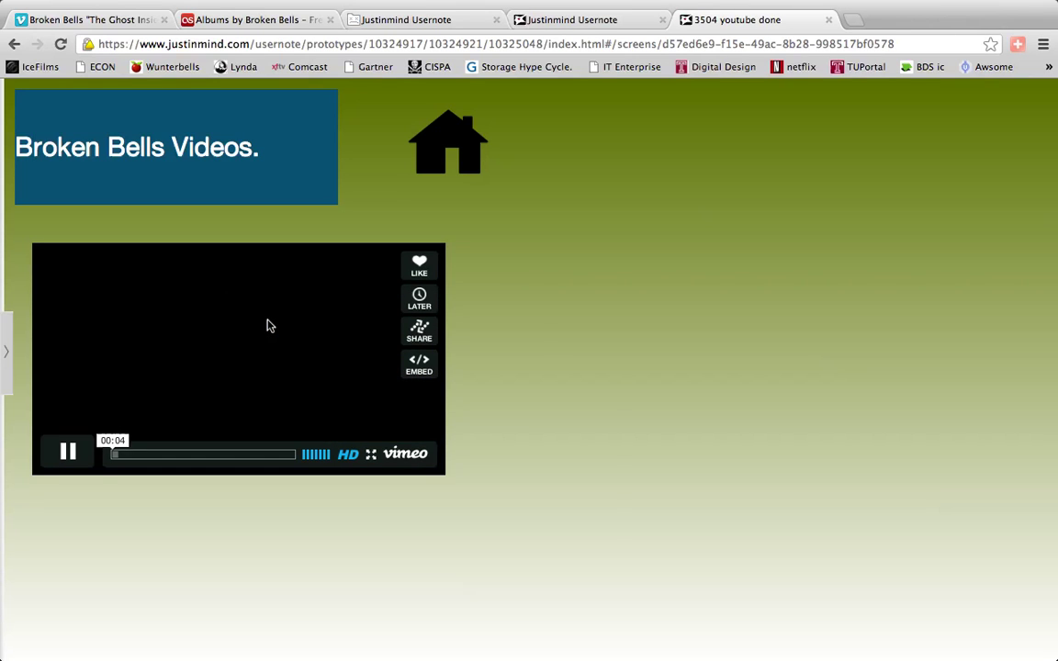
key("XF86AudioRaiseVolume")
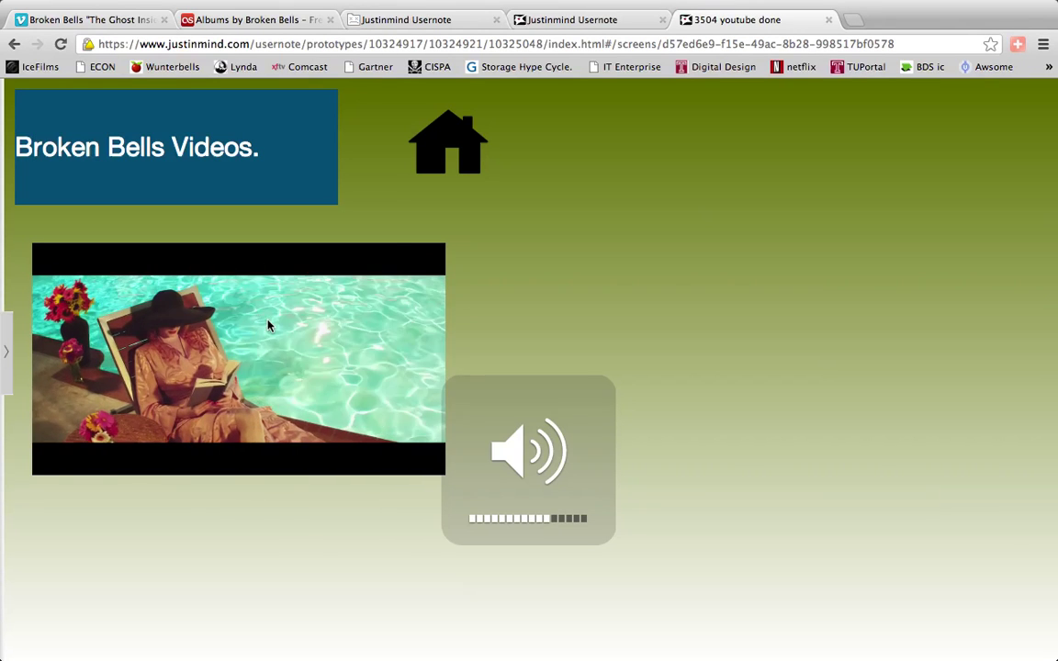
left_click(156, 455)
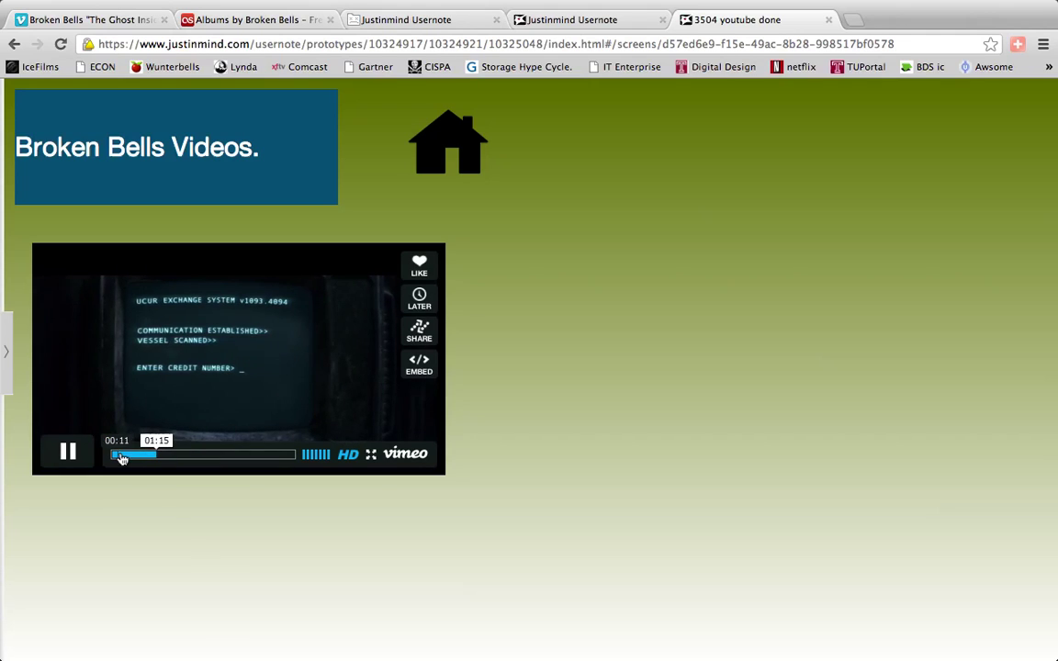
left_click(72, 451)
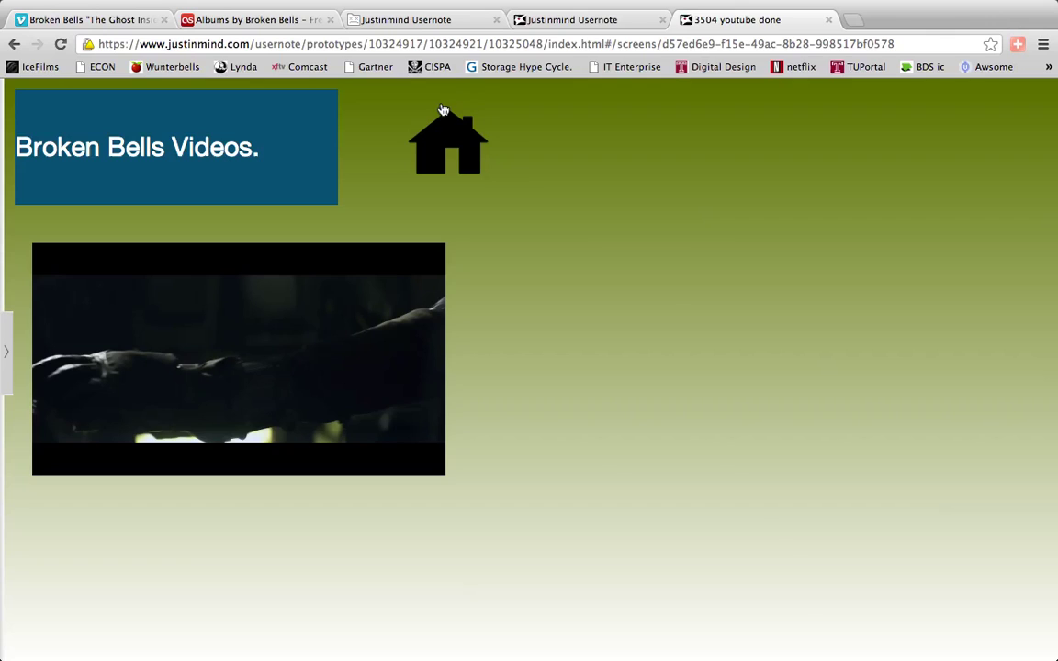
left_click(445, 129)
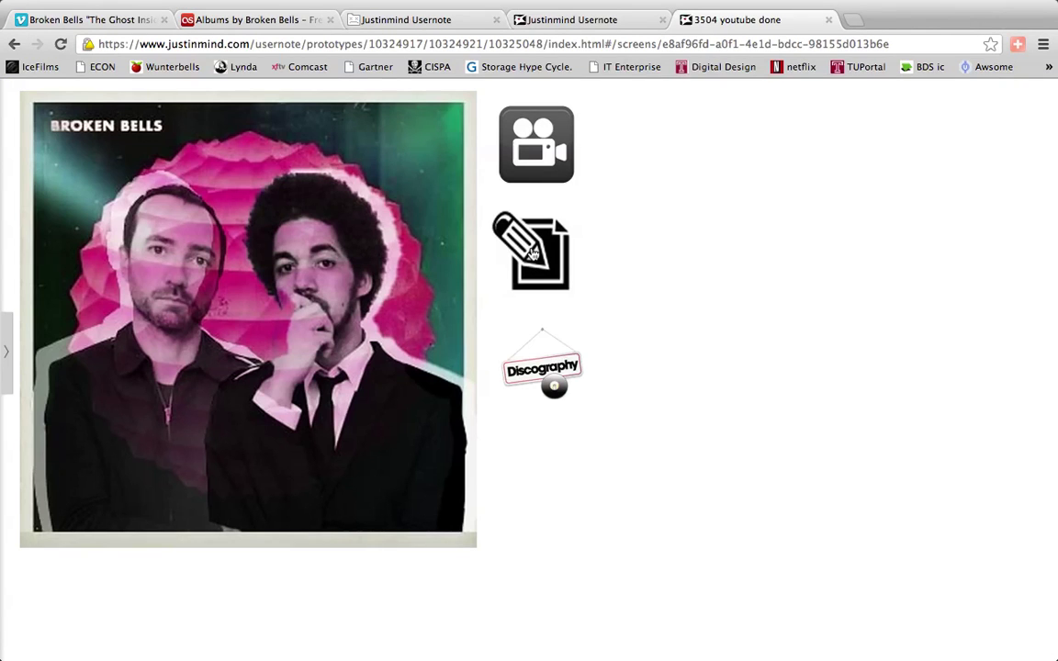
left_click(533, 252)
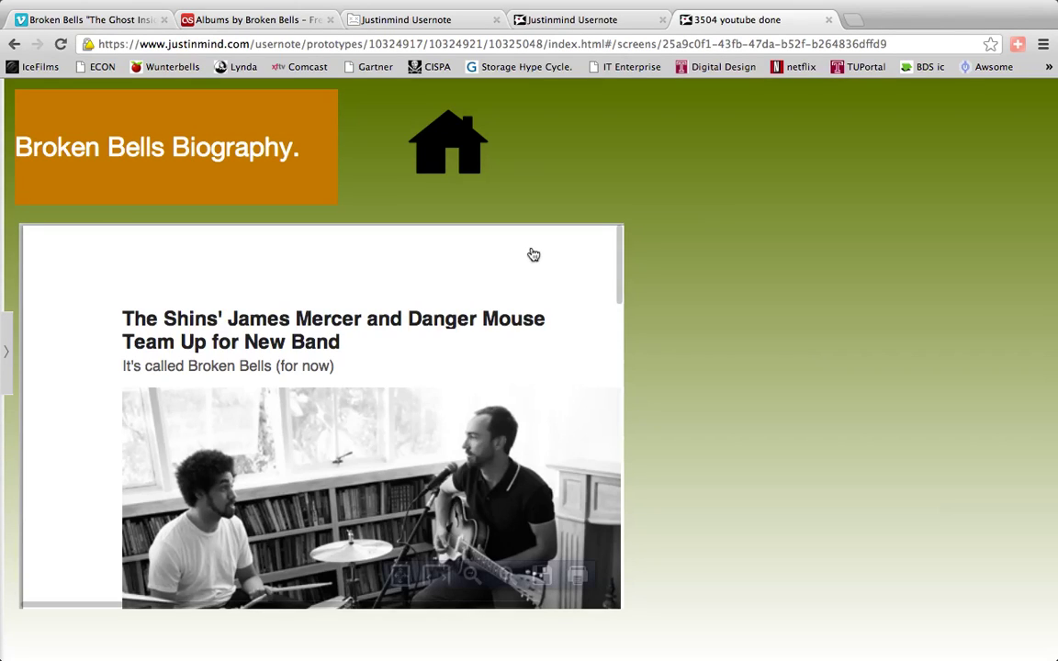
scroll(459, 468, "down", 5)
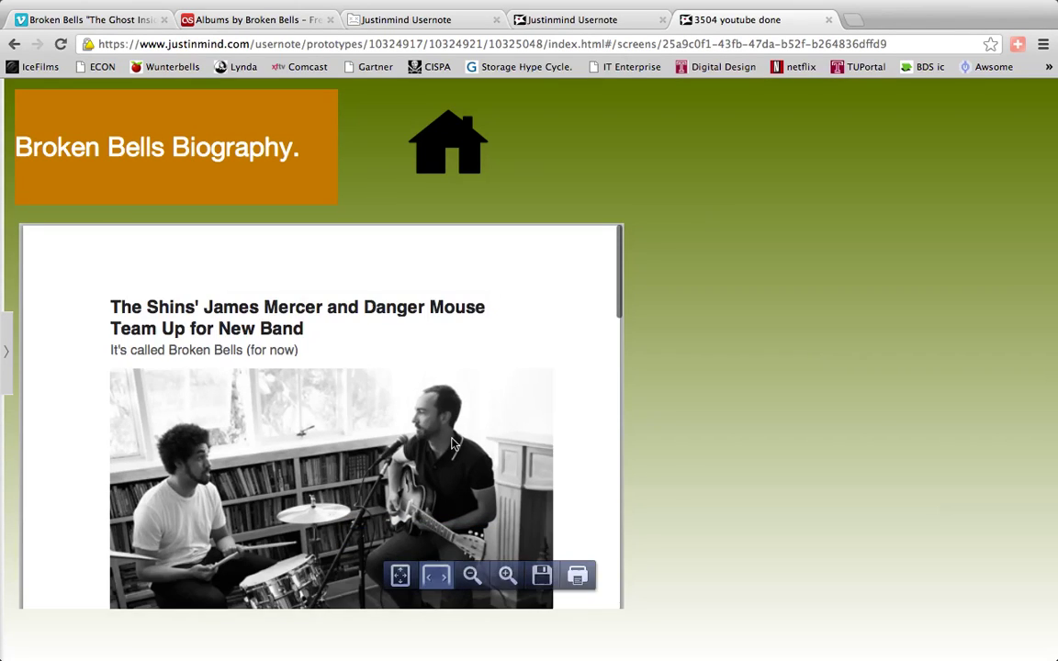
scroll(452, 444, "up", 5)
scroll(455, 386, "down", 5)
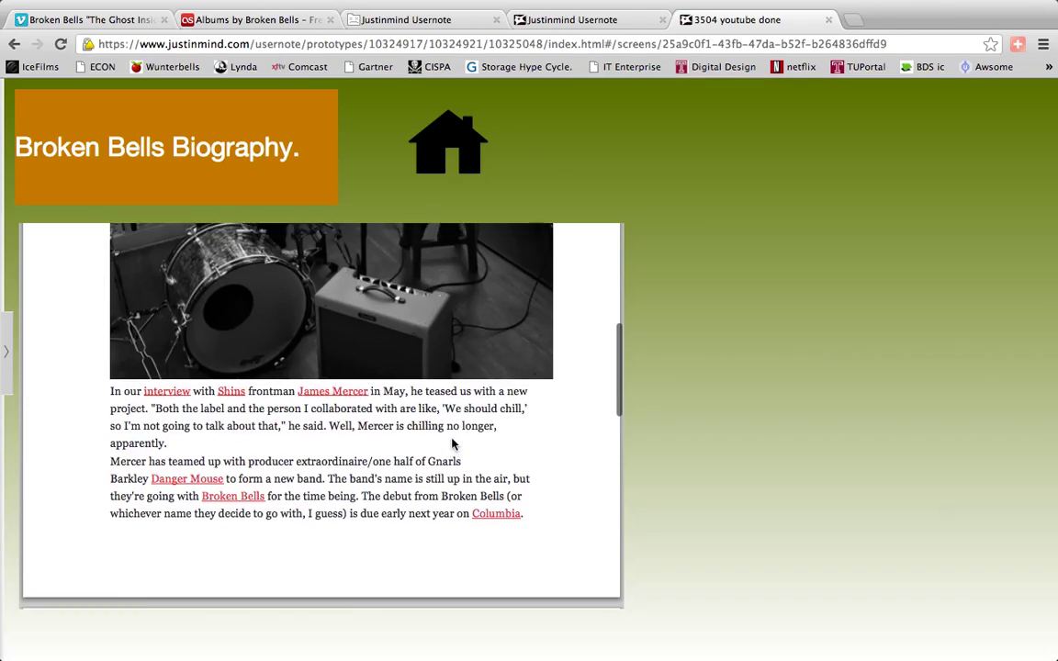
scroll(459, 303, "up", 5)
mouse_move(484, 525)
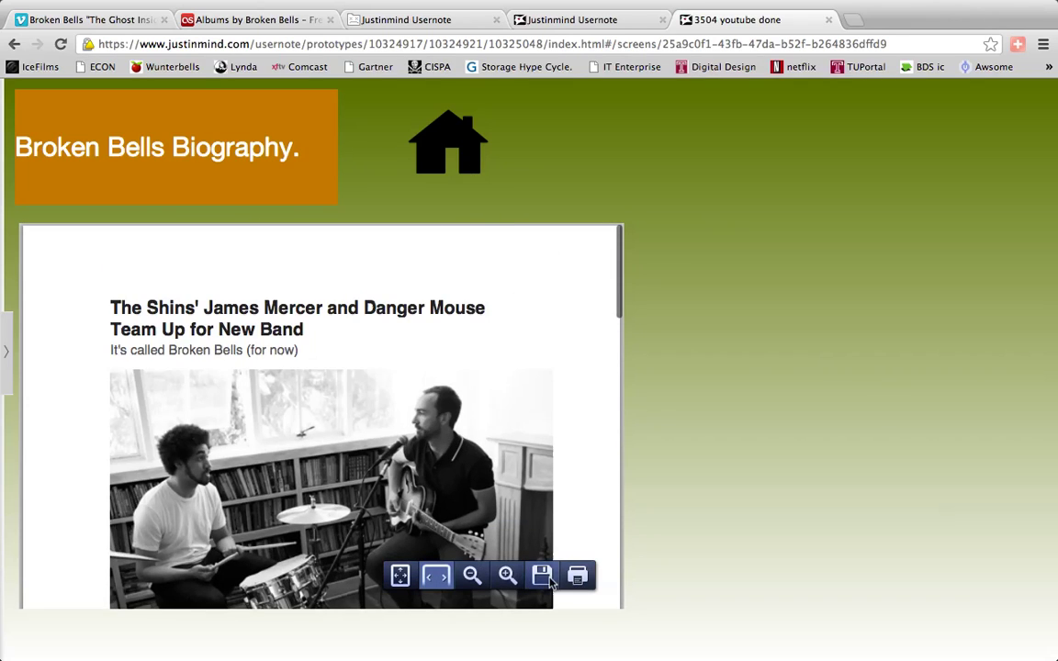
left_click(450, 140)
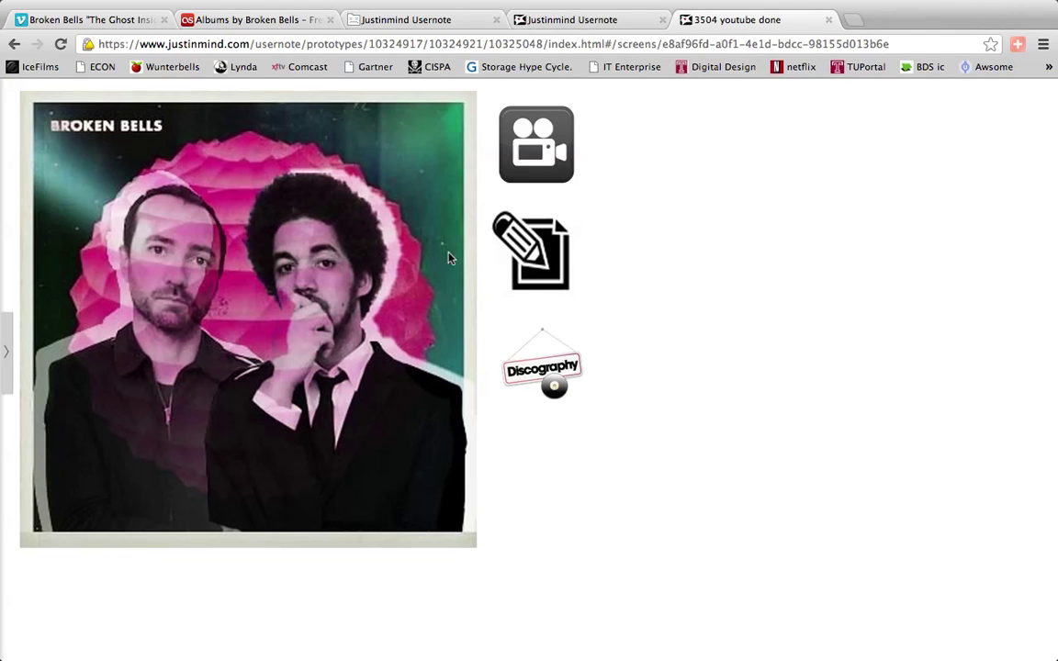
left_click(543, 370)
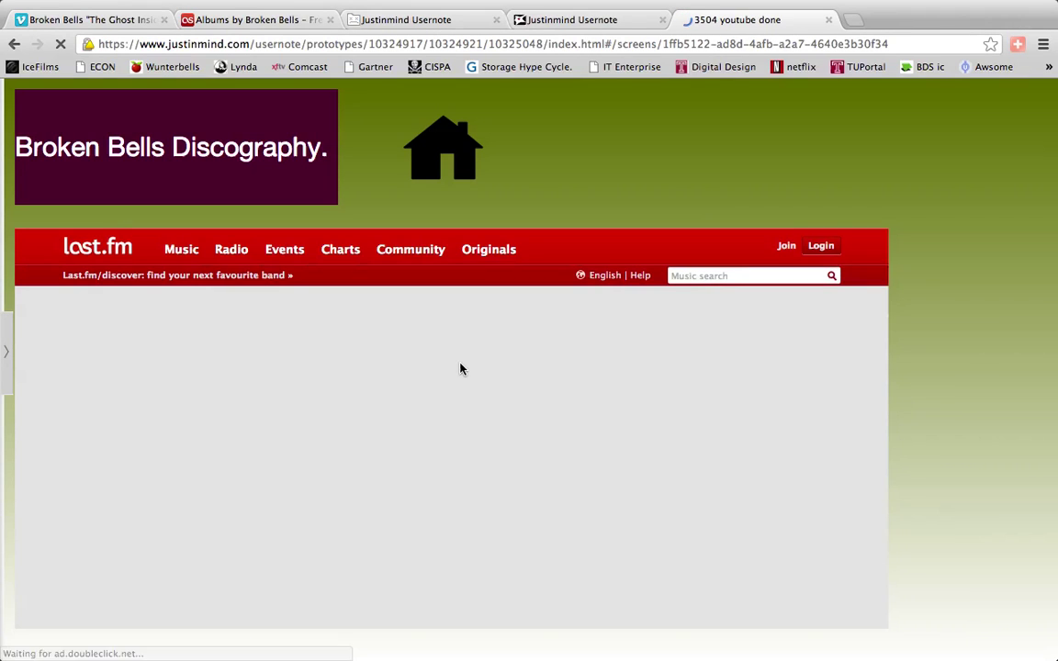
scroll(461, 368, "down", 2)
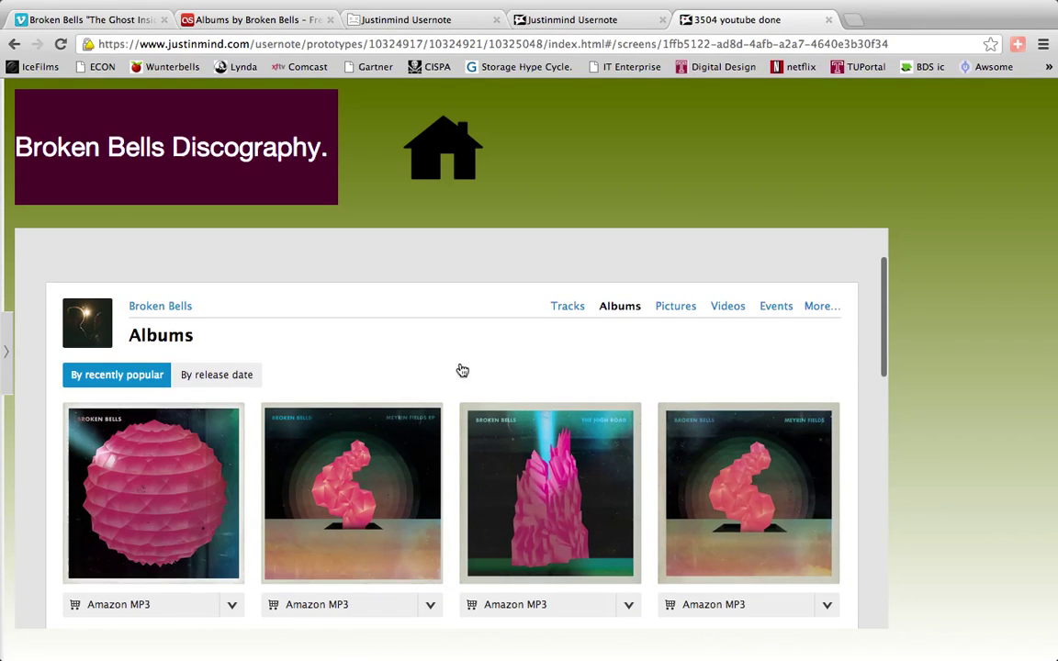
scroll(462, 370, "down", 8)
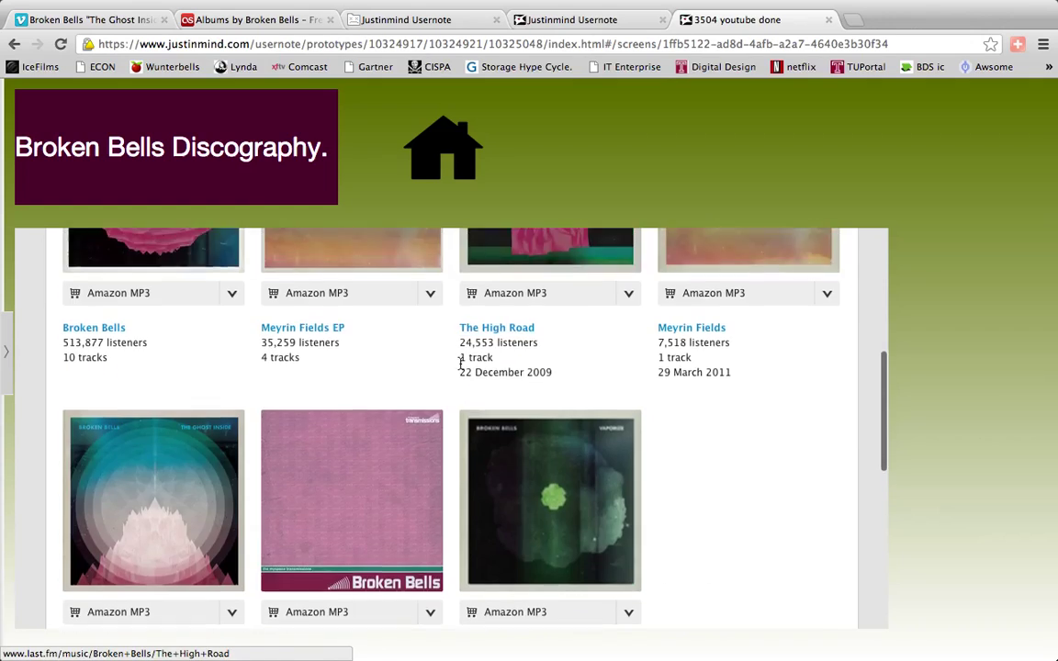
scroll(462, 370, "up", 10)
left_click(232, 467)
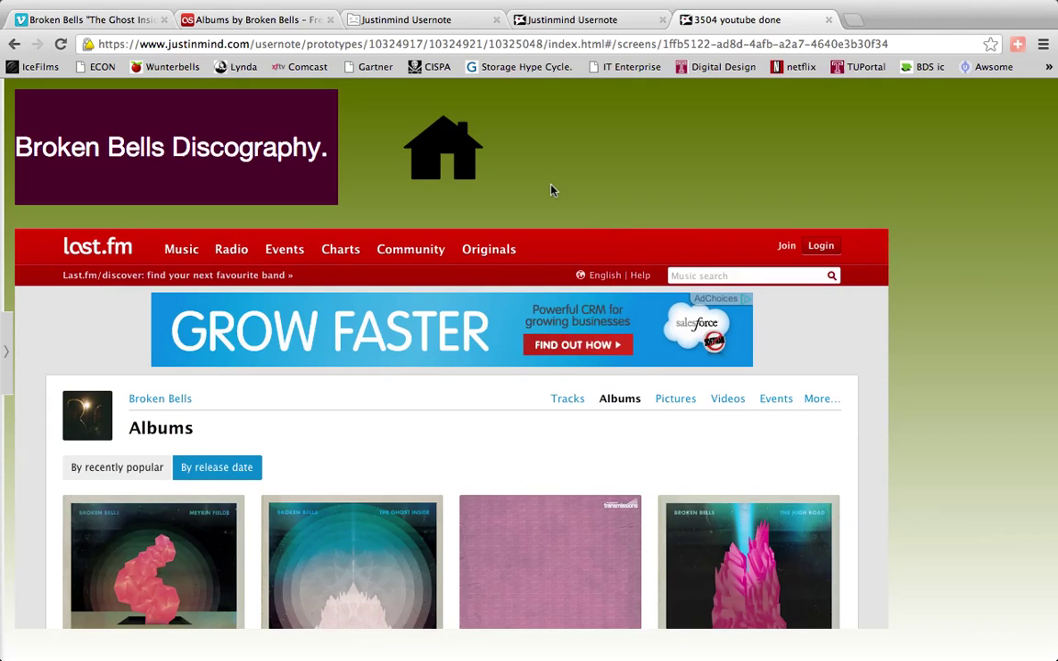
- Return the prototype to its home screen, then resume editing the Discography screen with nothing selected
left_click(458, 141)
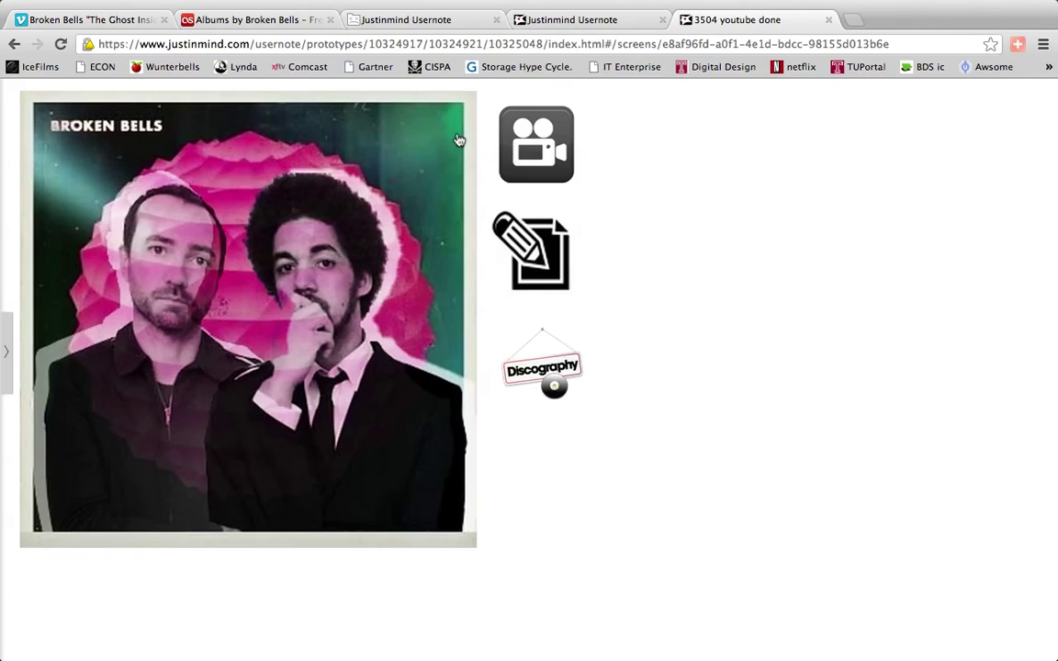
key("super+Tab")
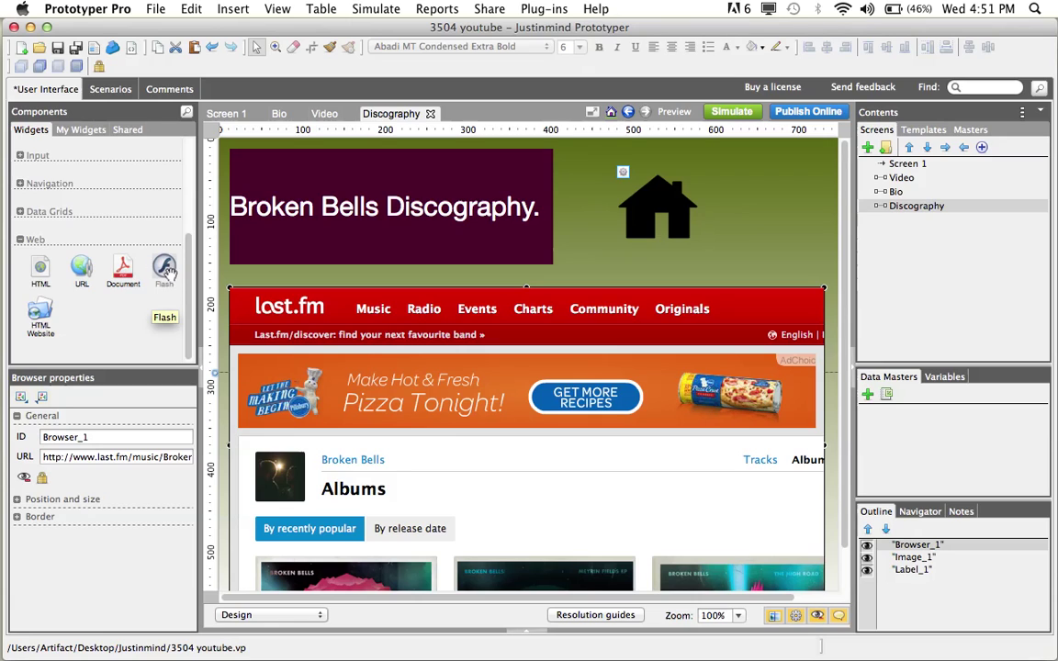
left_click(586, 239)
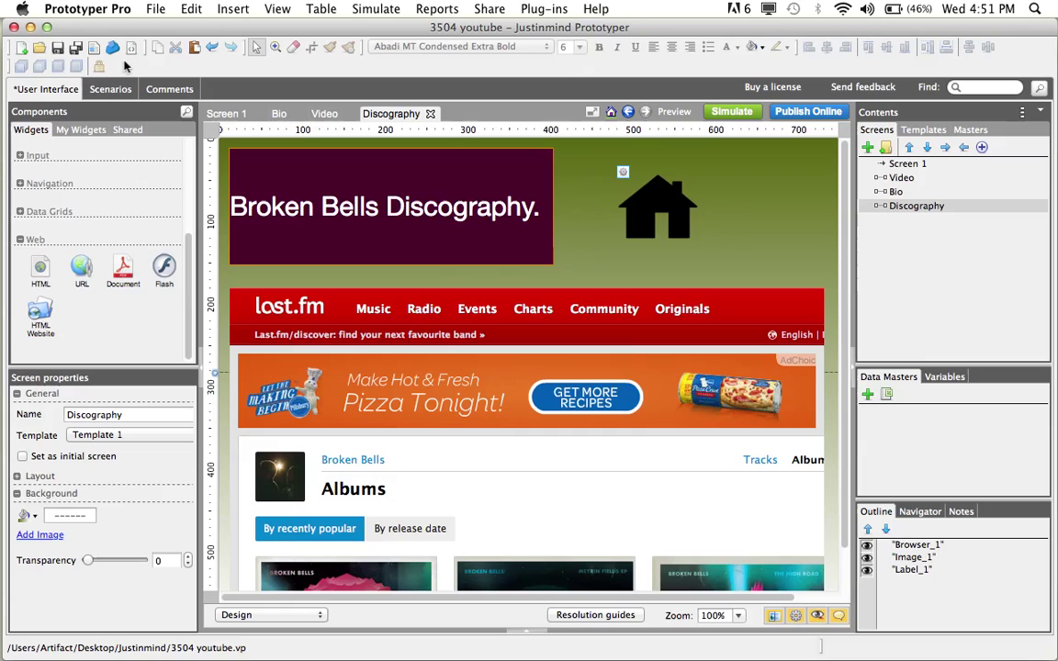